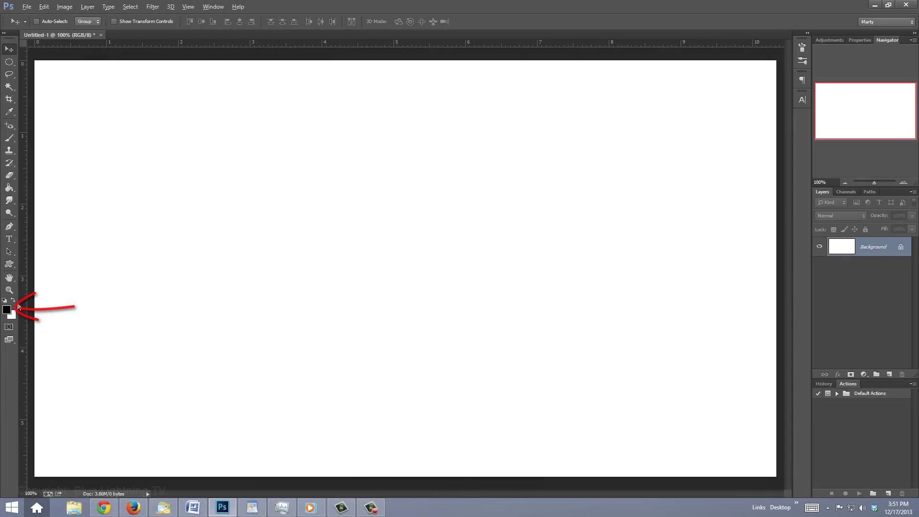
- Fill the canvas with black and add 80% Gaussian monochromatic noise
{"action": "key", "text": "alt+Delete"}
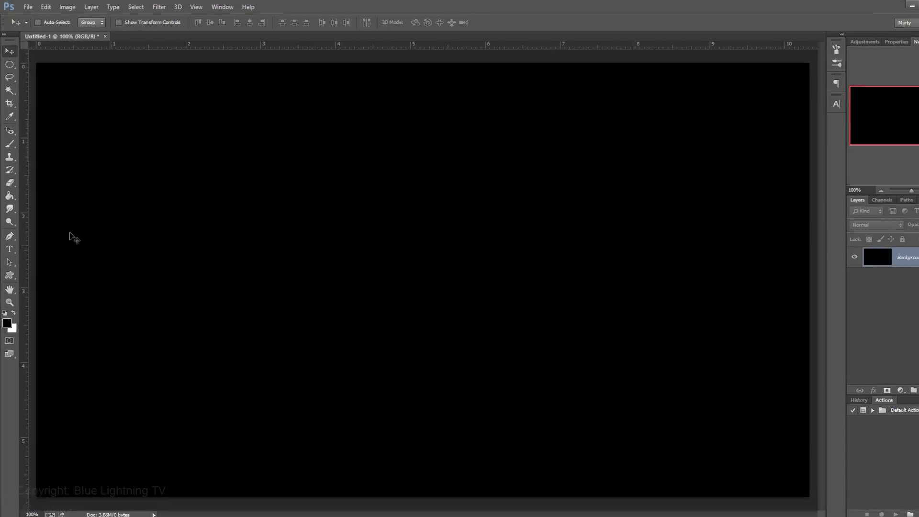
{"action": "left_click", "coordinate": [154, 7]}
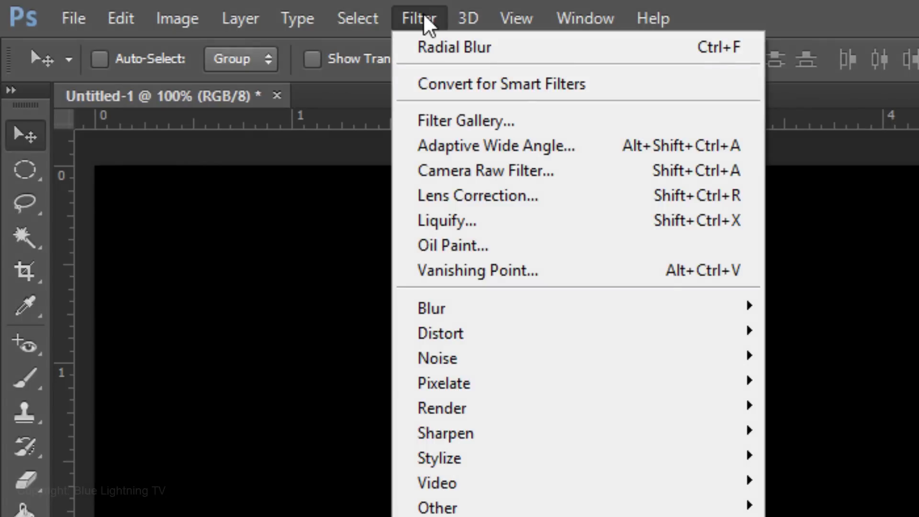
{"action": "mouse_move", "coordinate": [410, 363]}
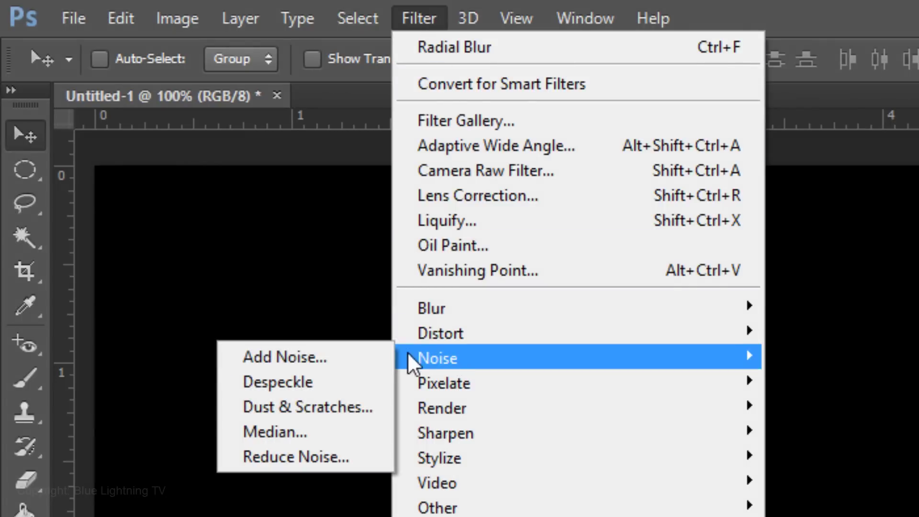
{"action": "left_click", "coordinate": [335, 360]}
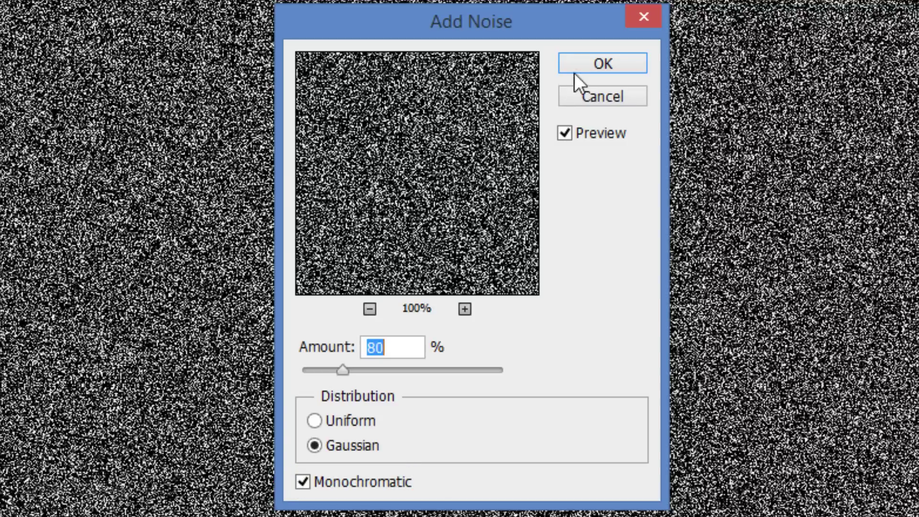
{"action": "left_click", "coordinate": [603, 69]}
- Soften the noise with a 0.3 px Gaussian Blur
{"action": "left_click", "coordinate": [332, 16]}
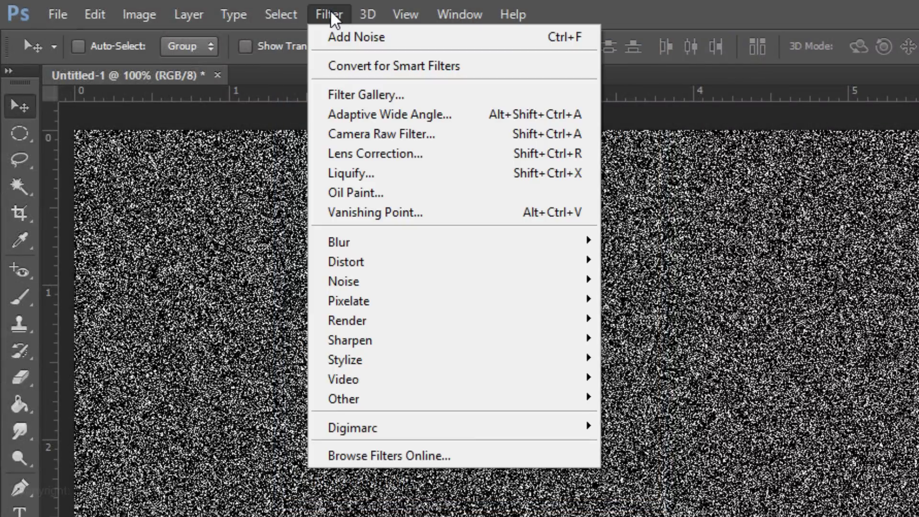
{"action": "mouse_move", "coordinate": [316, 243]}
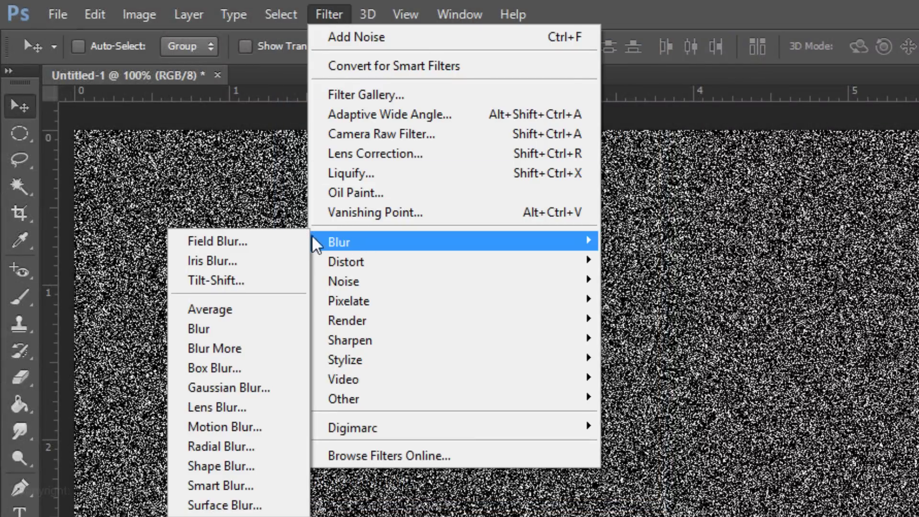
{"action": "left_click", "coordinate": [265, 387]}
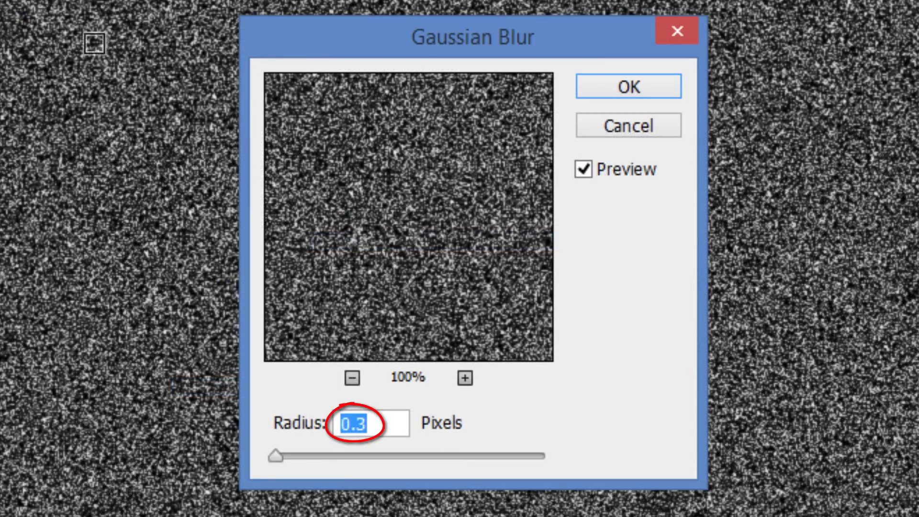
{"action": "left_click", "coordinate": [580, 94]}
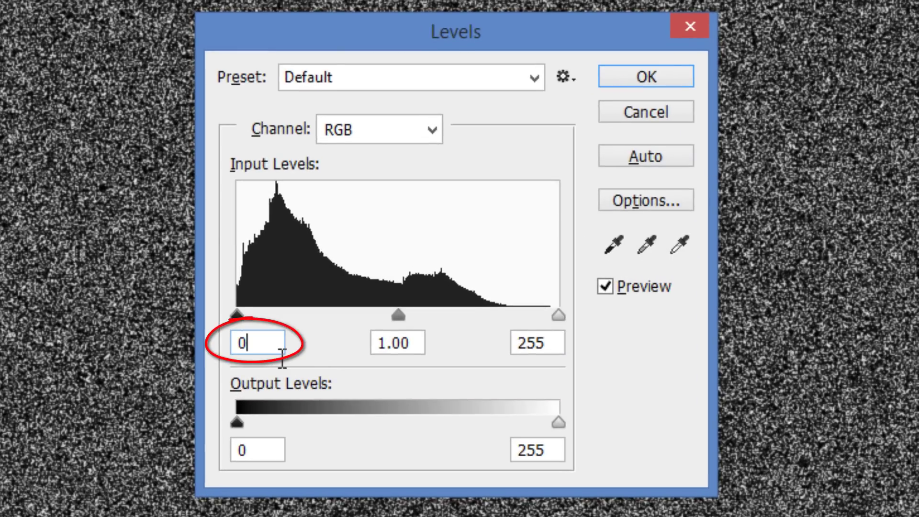
- Set Levels input values to 196 and 216 to leave sparse stars
{"action": "type", "text": "196"}
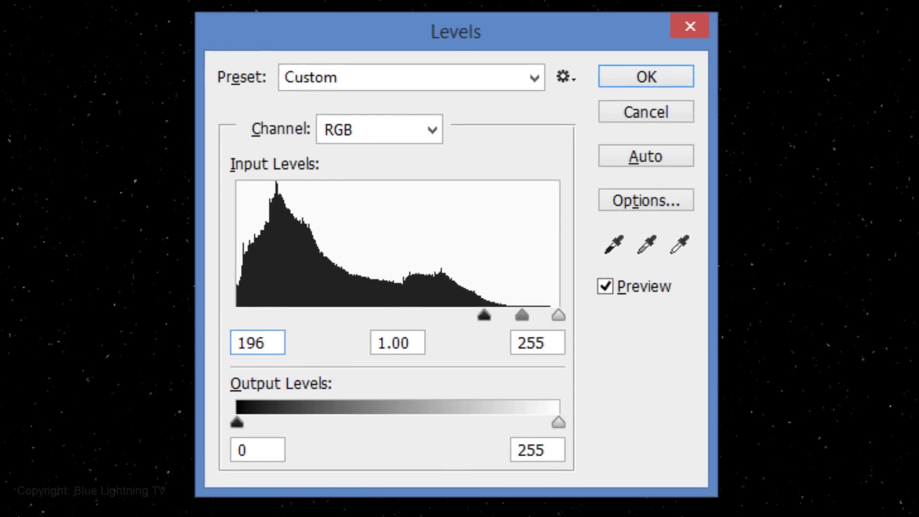
{"action": "double_click", "coordinate": [564, 345]}
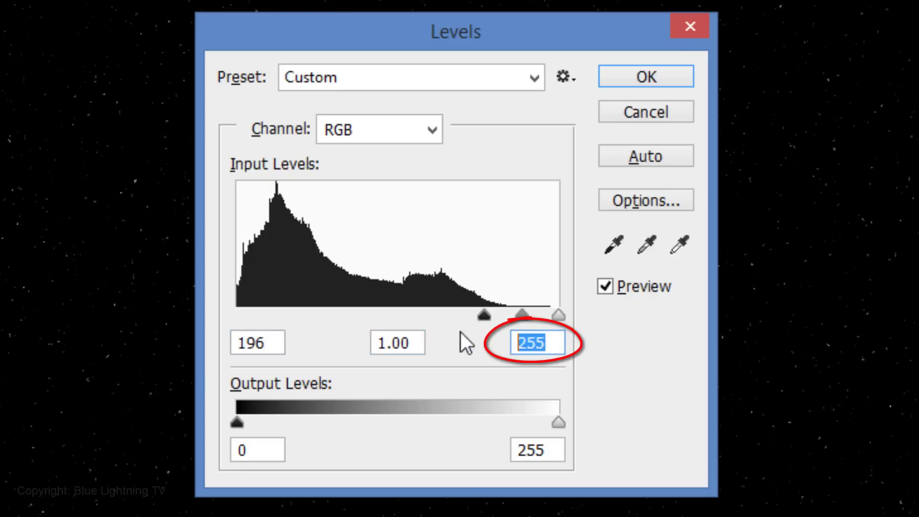
{"action": "type", "text": "216"}
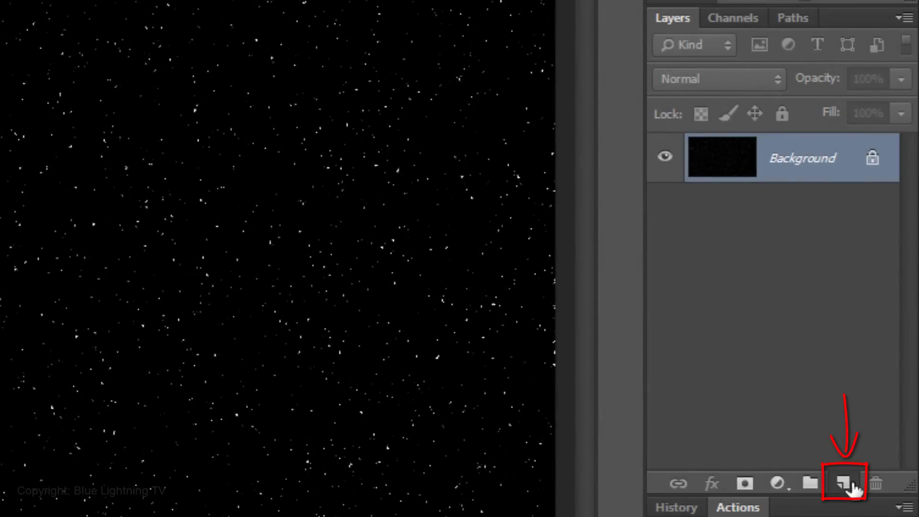
- Add empty Layer 1 and set the Brush Tool to 175 px, 80% hardness
{"action": "left_click", "coordinate": [852, 487]}
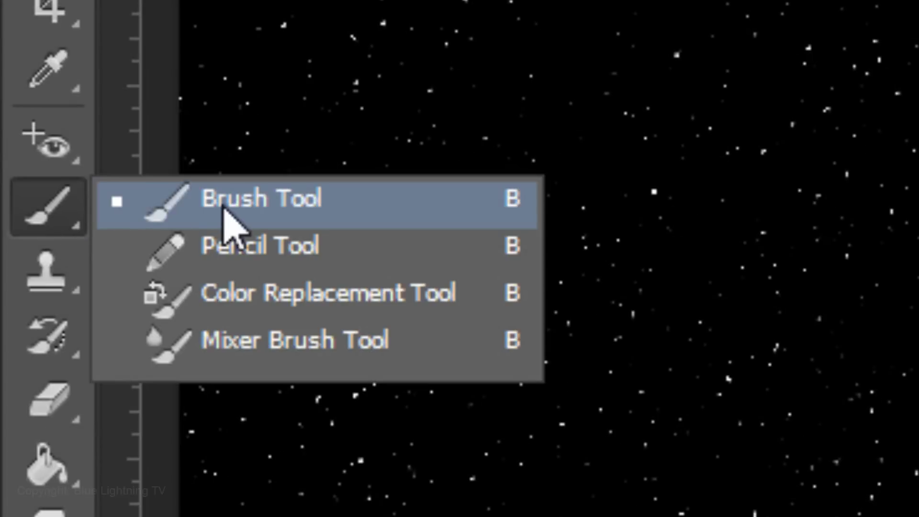
{"action": "left_click", "coordinate": [225, 215]}
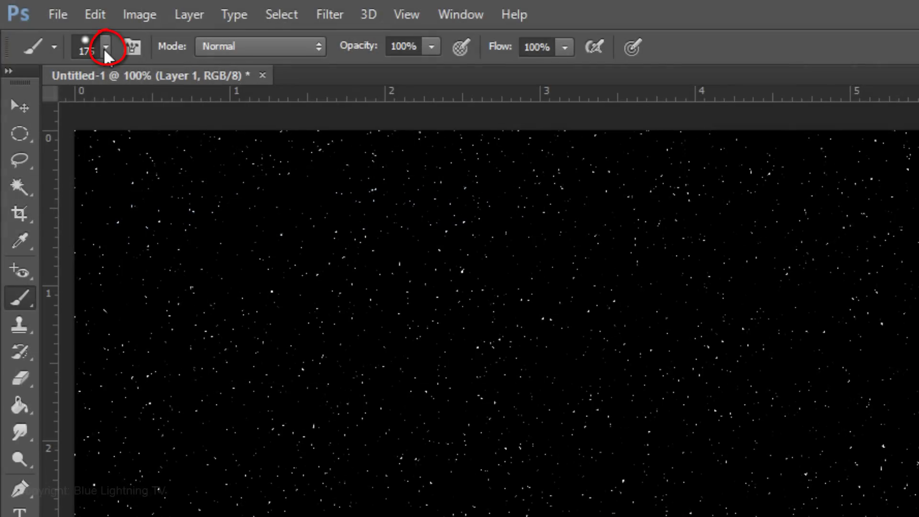
{"action": "left_click", "coordinate": [106, 48]}
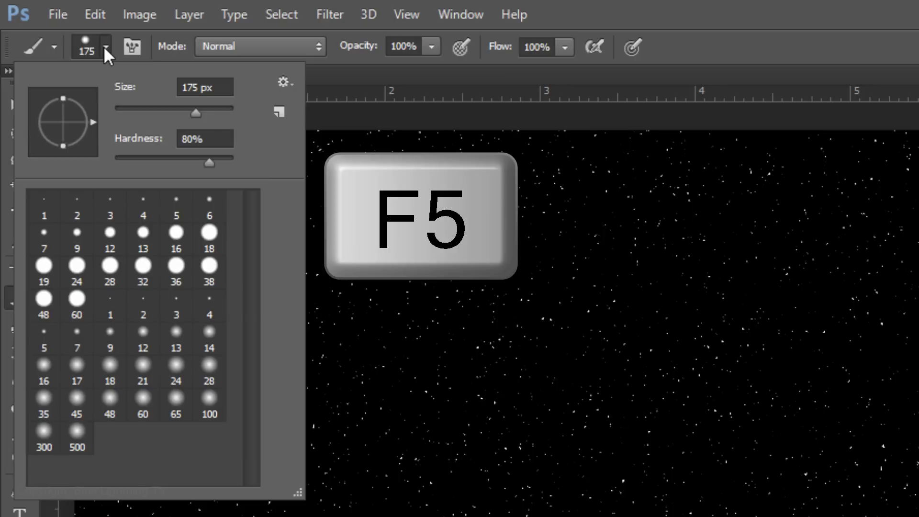
{"action": "key", "text": "F5"}
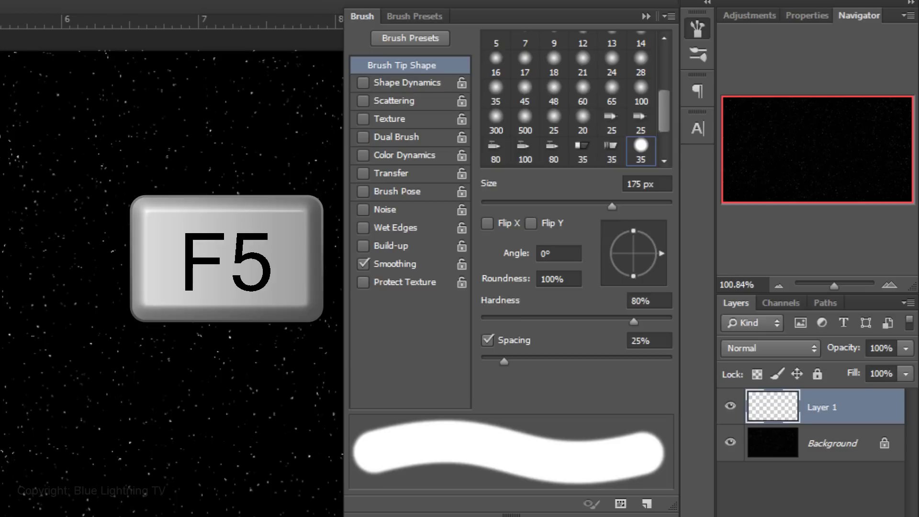
{"action": "key", "text": "F5"}
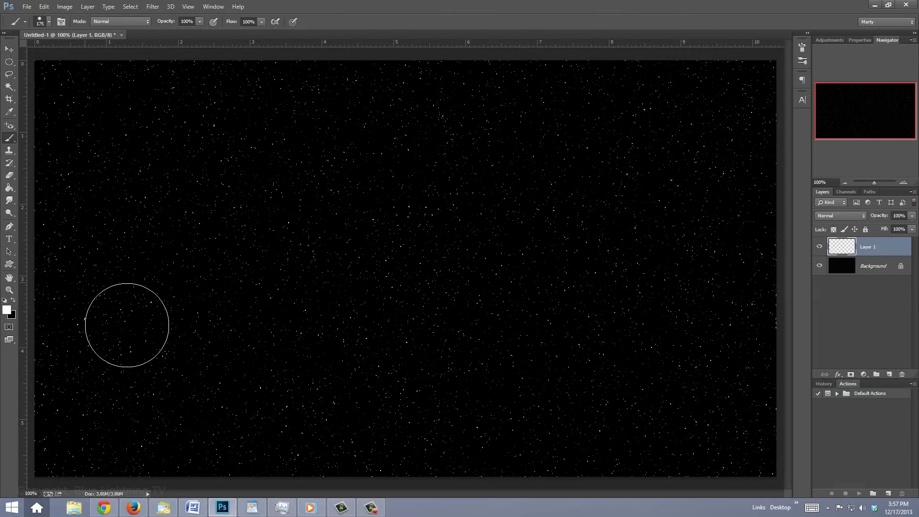
- Dab a white comet head at left and smudge it rightward with a 200 px brush
{"action": "left_click", "coordinate": [84, 283]}
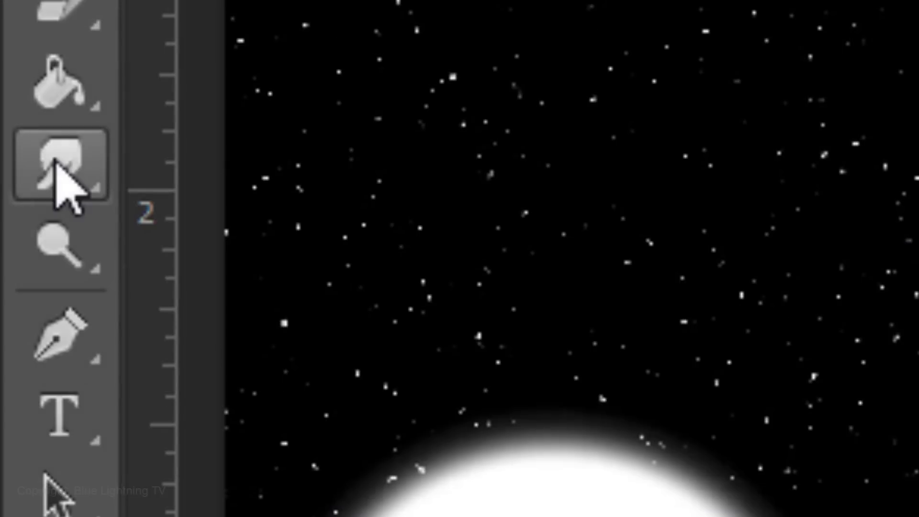
{"action": "left_click", "coordinate": [8, 200]}
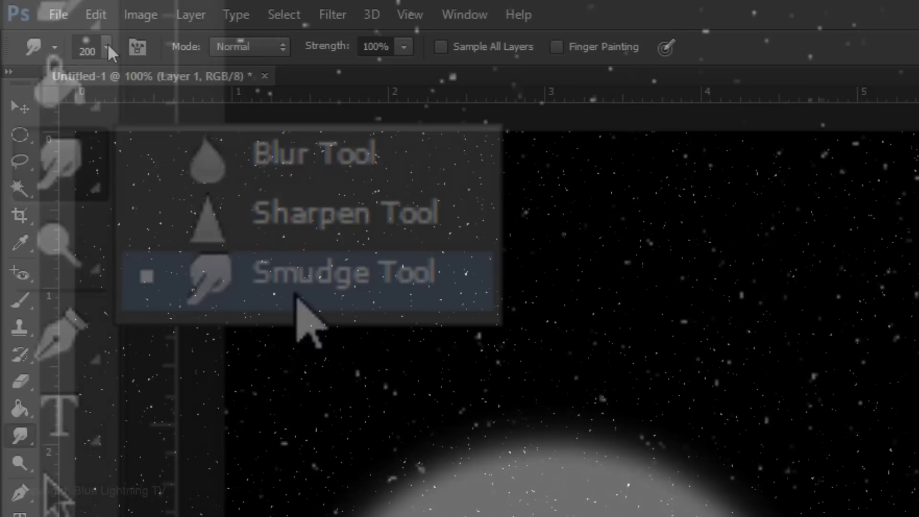
{"action": "left_click", "coordinate": [297, 295]}
{"action": "left_click", "coordinate": [108, 49]}
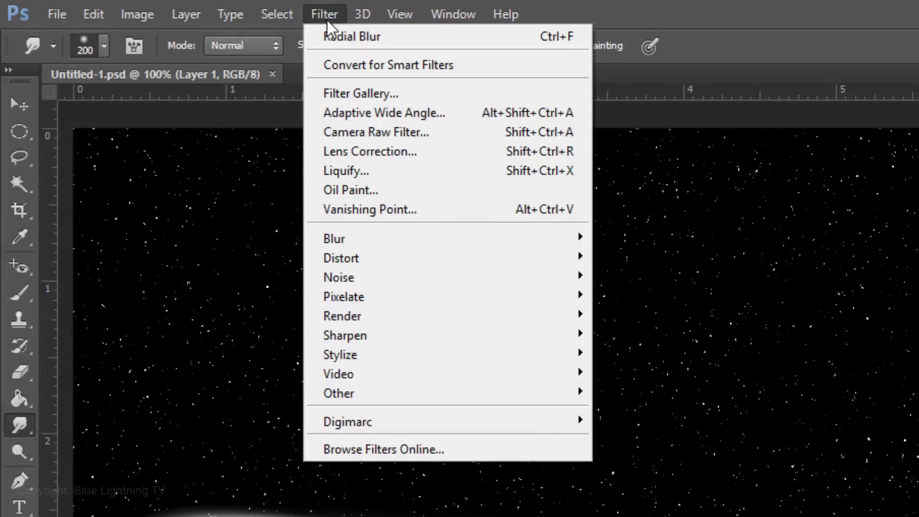
- Apply Radial Blur (Zoom, Amount 100, Best) centred at the comet head on the left edge
{"action": "mouse_move", "coordinate": [350, 240]}
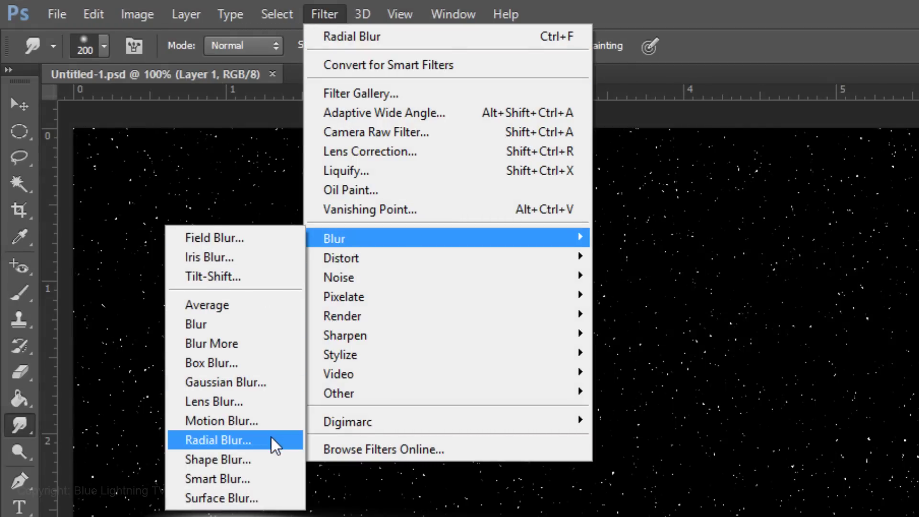
{"action": "left_click", "coordinate": [271, 436]}
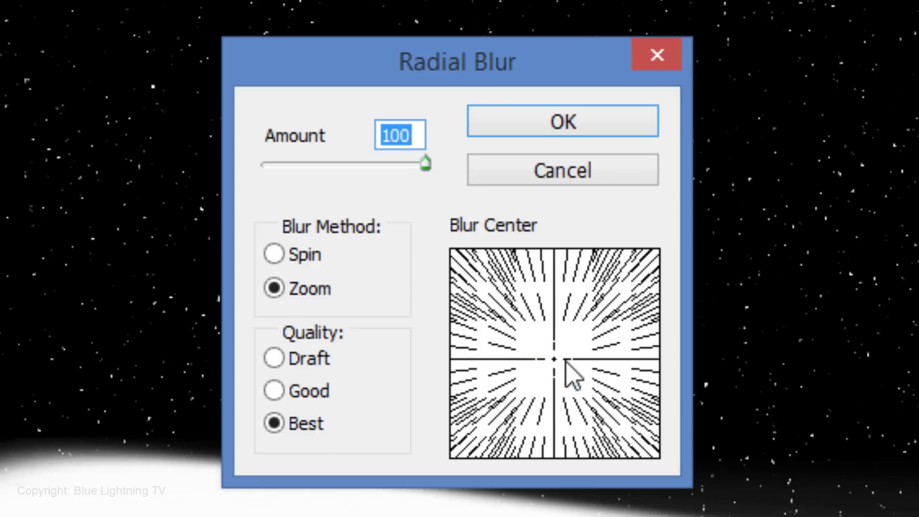
{"action": "left_click_drag", "start_coordinate": [566, 360], "coordinate": [464, 353]}
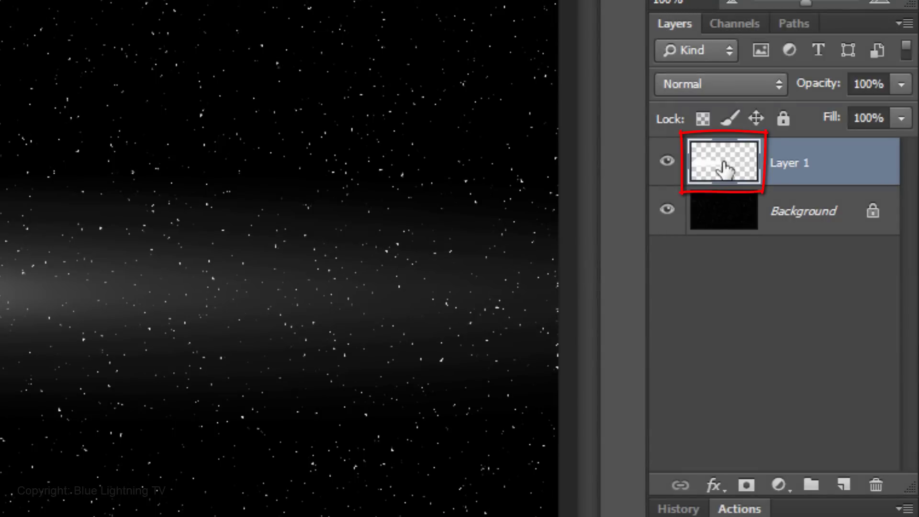
- Give Layer 1 an Outer Glow layer style in blue 0036FF
{"action": "double_click", "coordinate": [724, 169]}
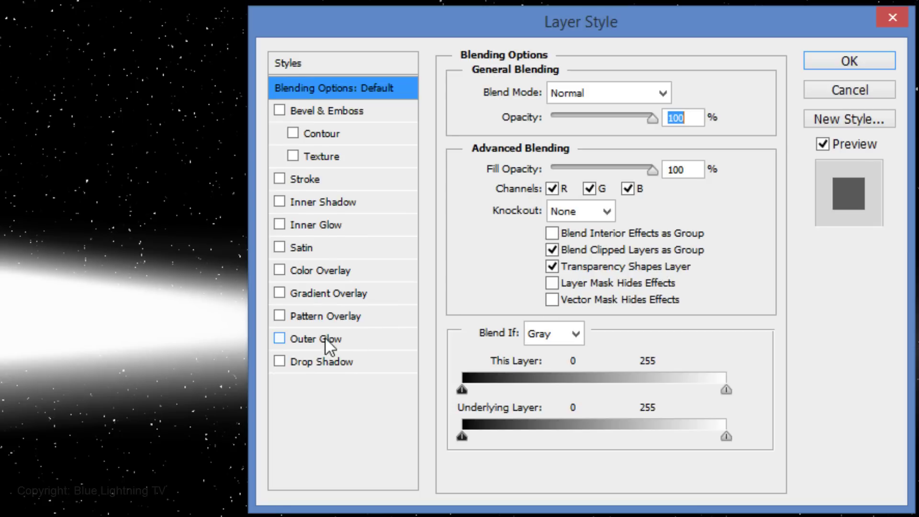
{"action": "left_click", "coordinate": [314, 339]}
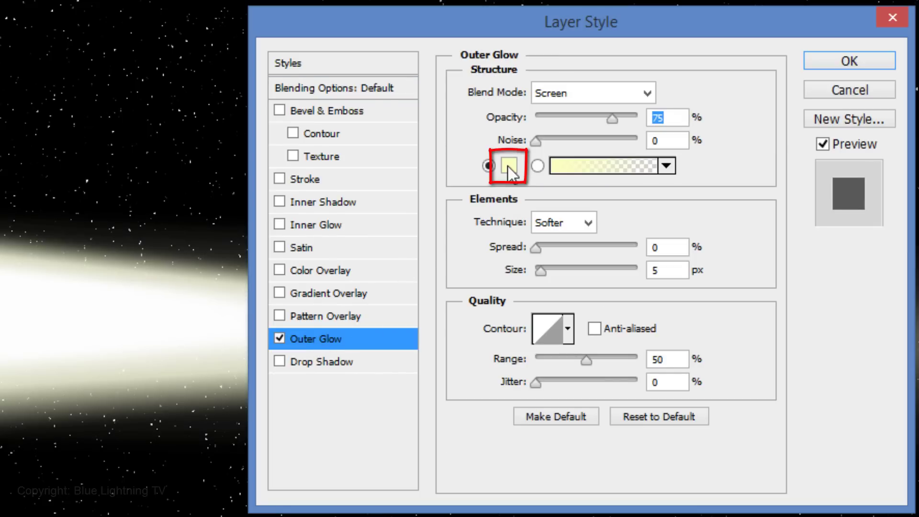
{"action": "left_click", "coordinate": [507, 165]}
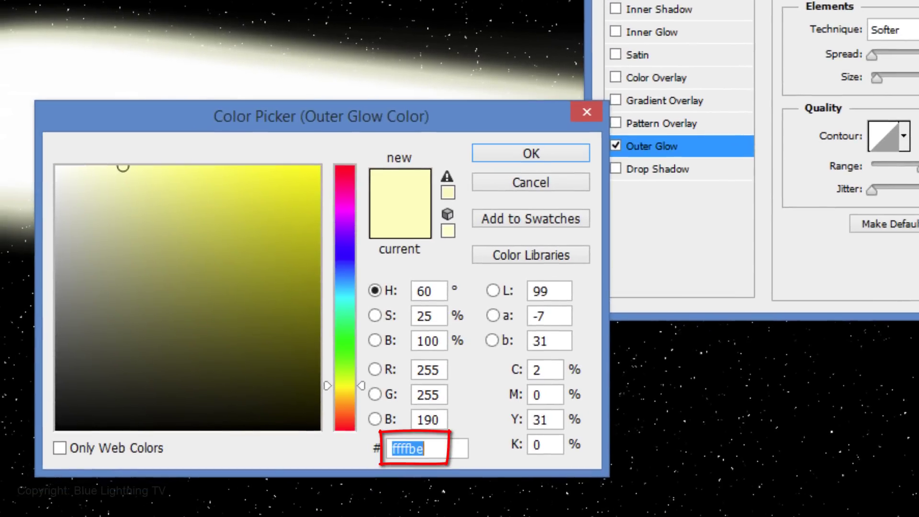
{"action": "type", "text": "00"}
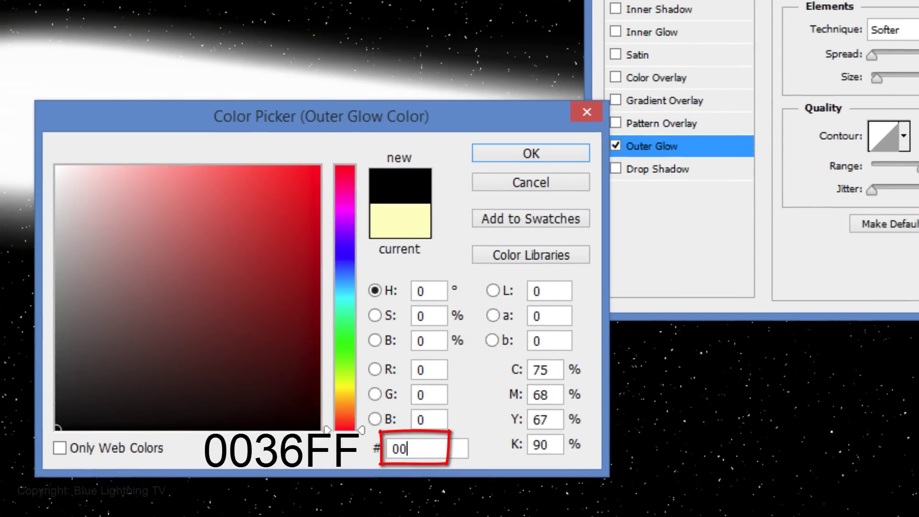
{"action": "type", "text": "36ff"}
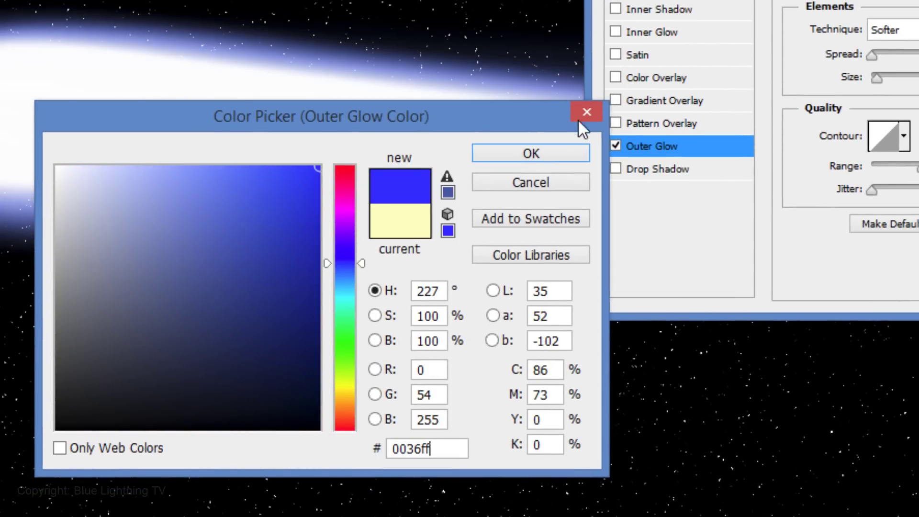
{"action": "left_click", "coordinate": [539, 153]}
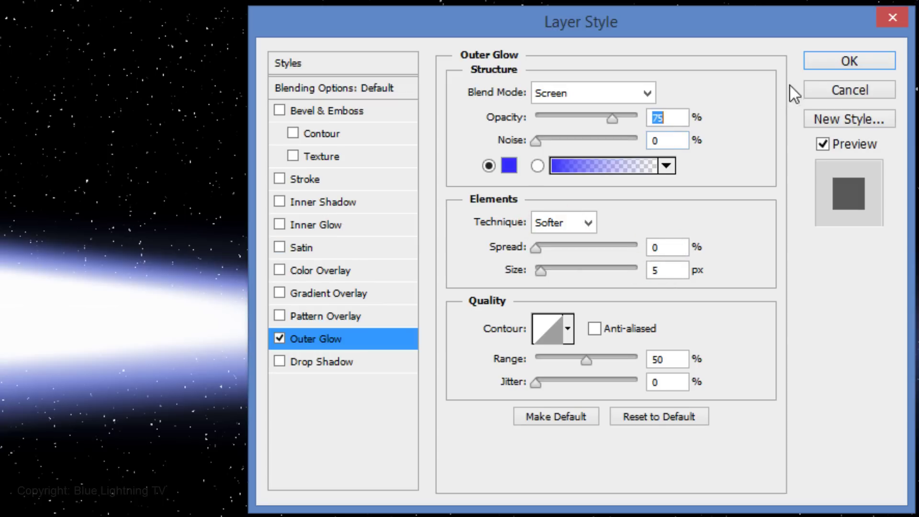
{"action": "left_click", "coordinate": [834, 60]}
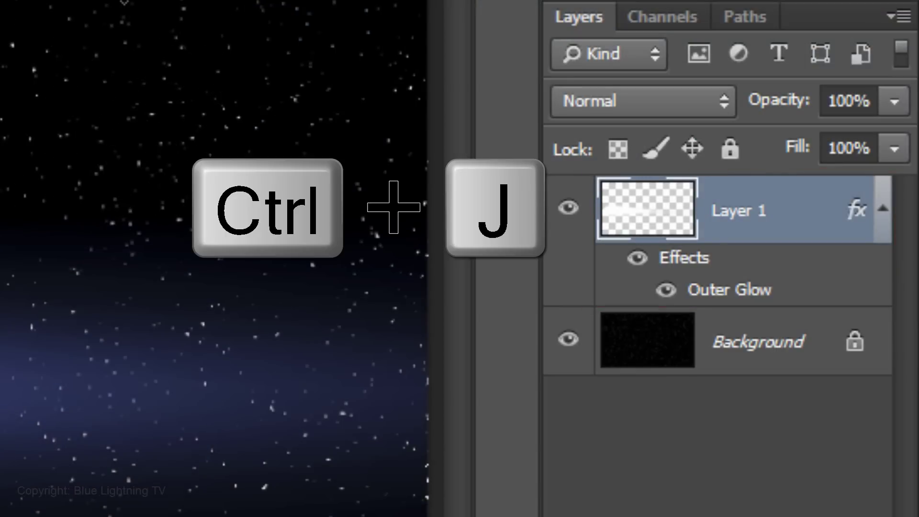
- Duplicate Layer 1 and perspective-distort the copy so its tail fans wider rightward
{"action": "key", "text": "ctrl+j"}
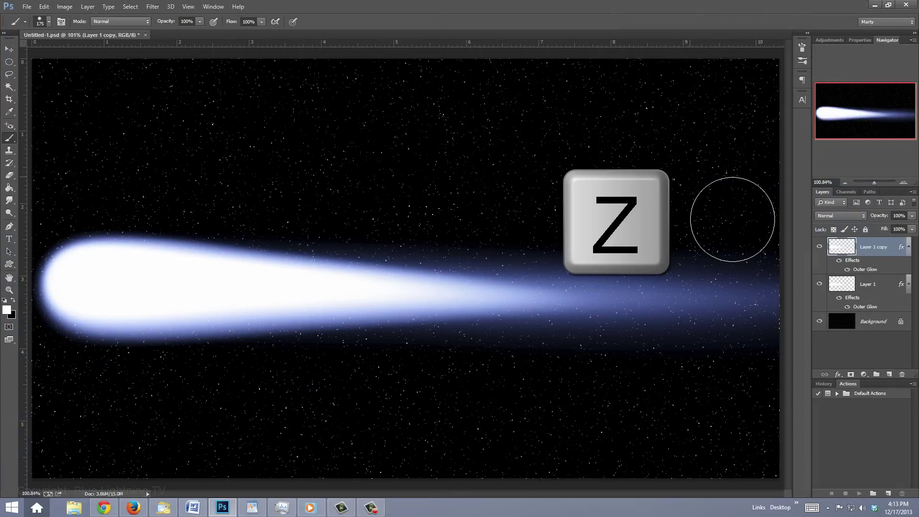
{"action": "key", "text": "z"}
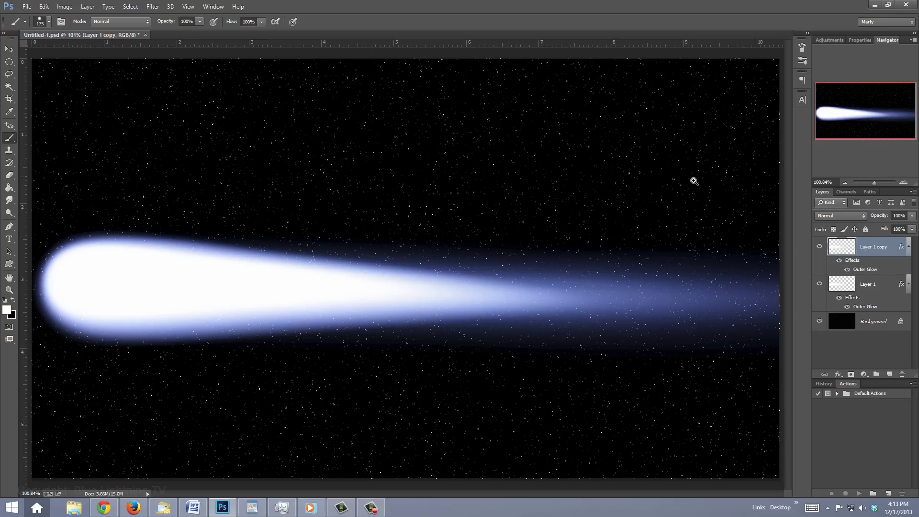
{"action": "left_click", "coordinate": [693, 181], "text": "alt"}
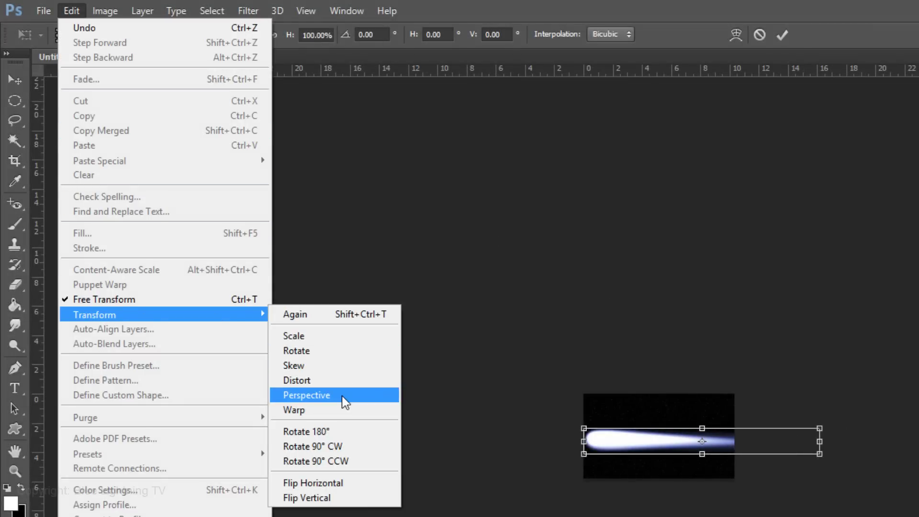
{"action": "left_click", "coordinate": [343, 402]}
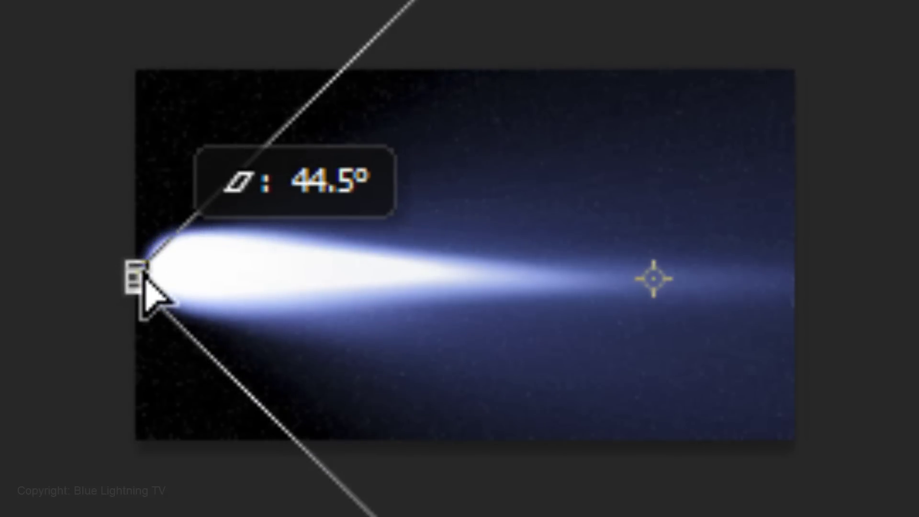
{"action": "key", "text": "Return"}
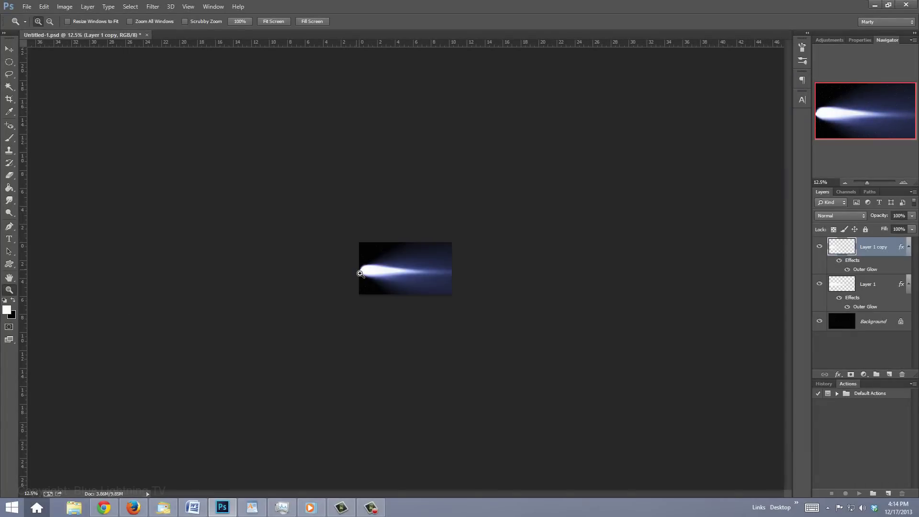
{"action": "key", "text": "ctrl+0"}
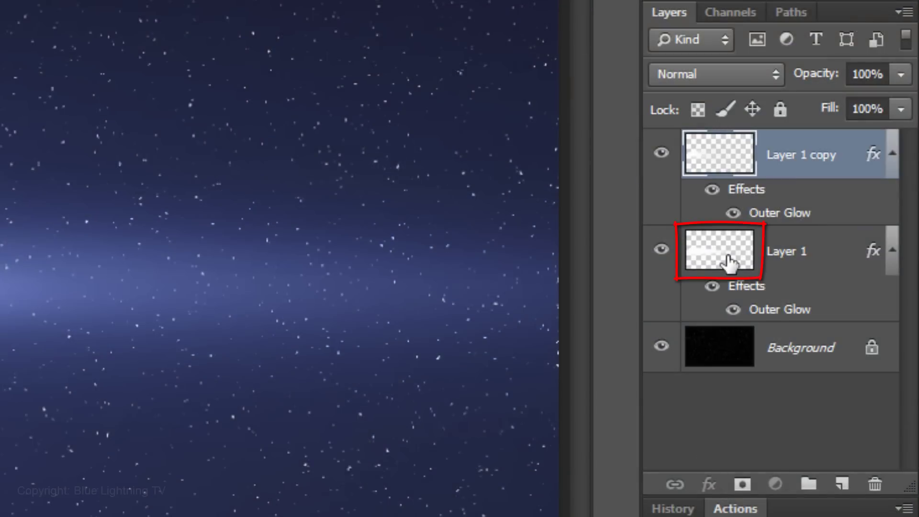
- Duplicate Layer 1 into Layer 1 copy 2 and set its blend mode to Dissolve
{"action": "left_click", "coordinate": [729, 262]}
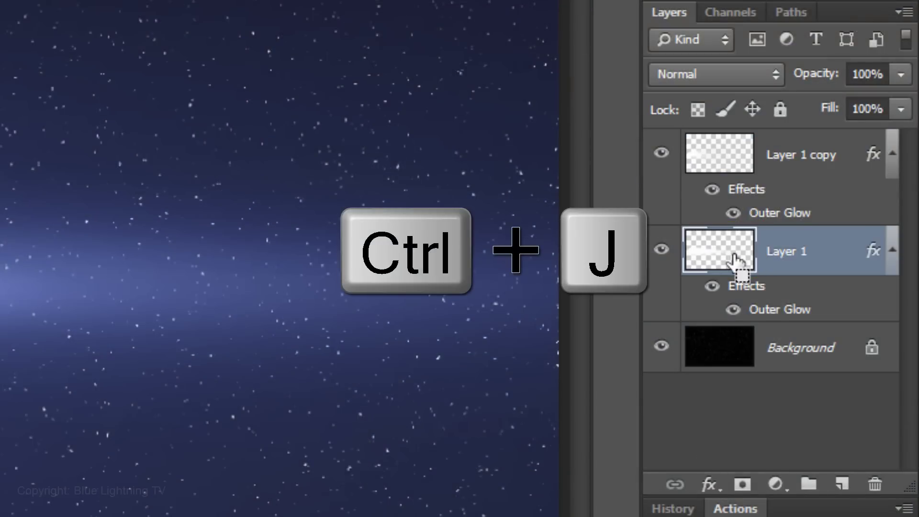
{"action": "key", "text": "ctrl+j"}
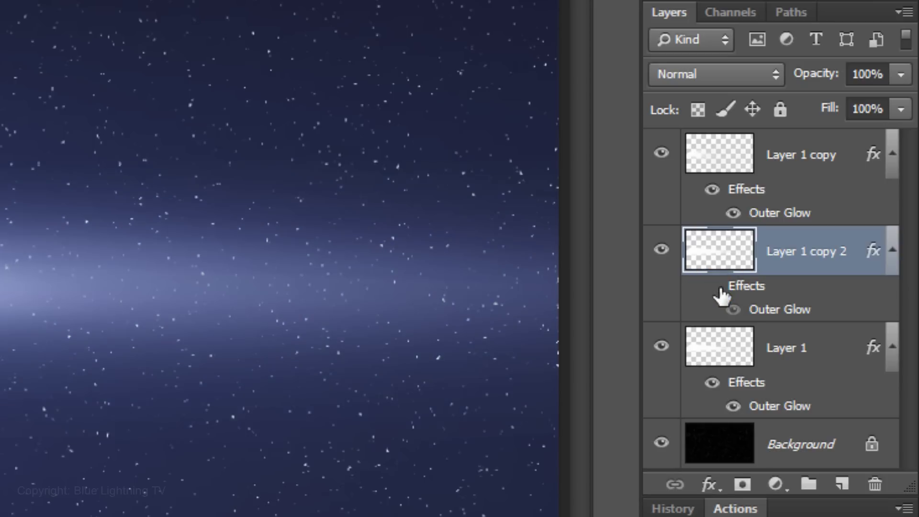
{"action": "left_click", "coordinate": [713, 71]}
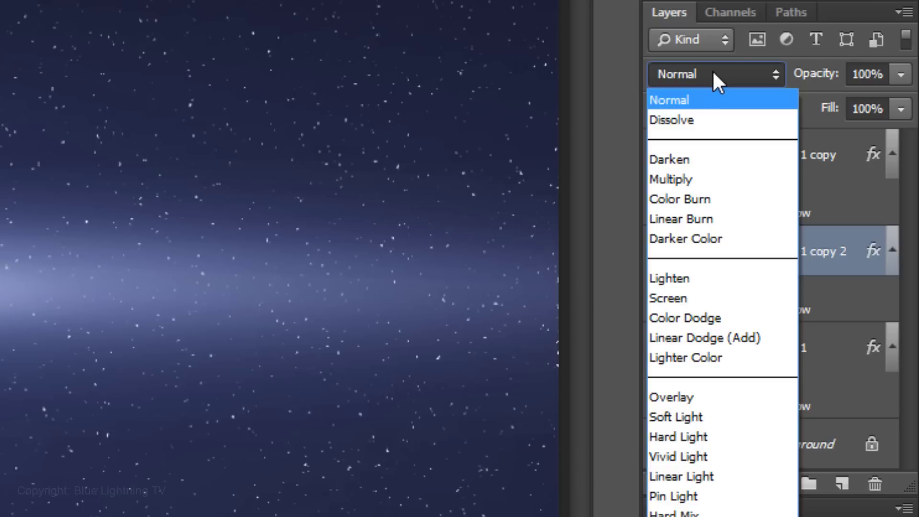
{"action": "left_click", "coordinate": [718, 120]}
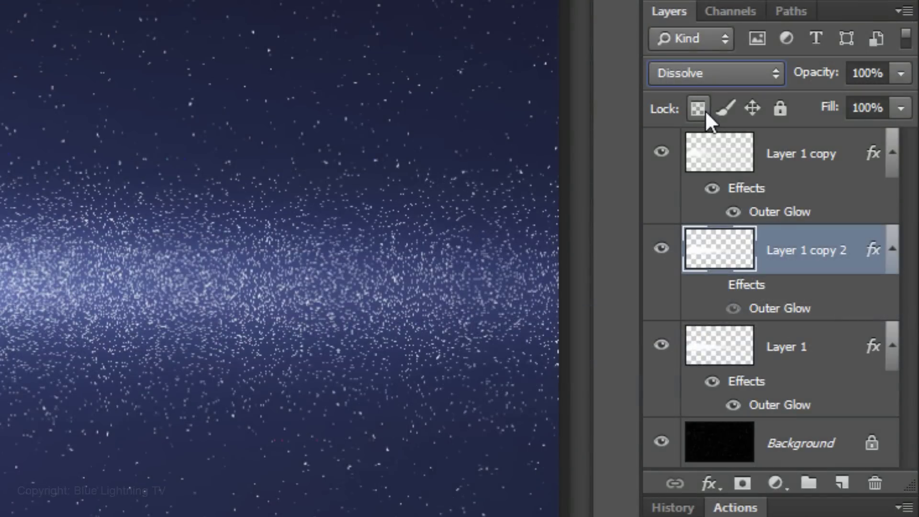
- Merge Layer 1 copy 2 with a new empty layer into Layer 2, then add a hidden duplicate
{"action": "left_click", "coordinate": [842, 483]}
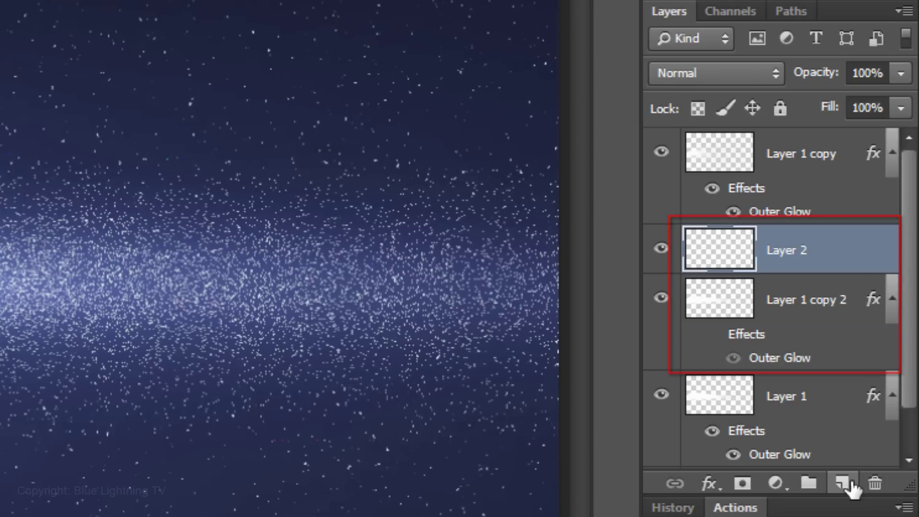
{"action": "left_click", "coordinate": [738, 307], "text": "shift"}
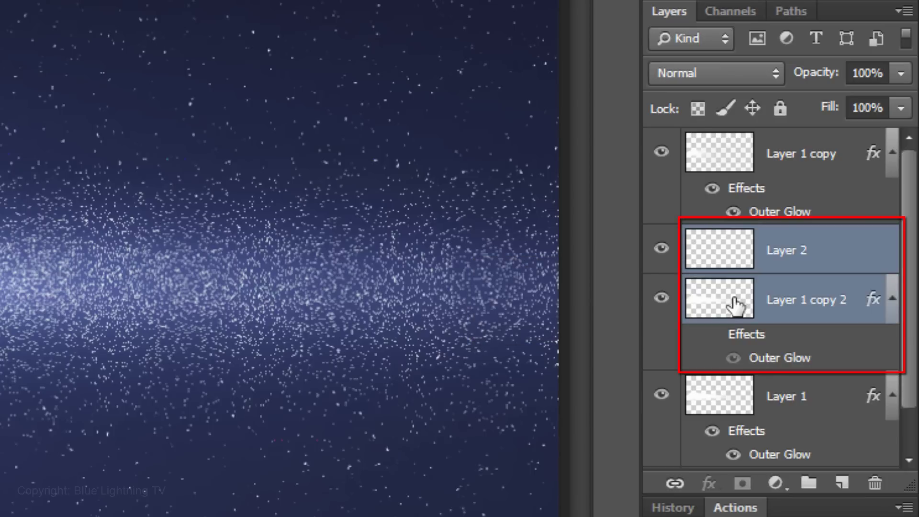
{"action": "left_click_drag", "start_coordinate": [738, 306], "coordinate": [736, 311]}
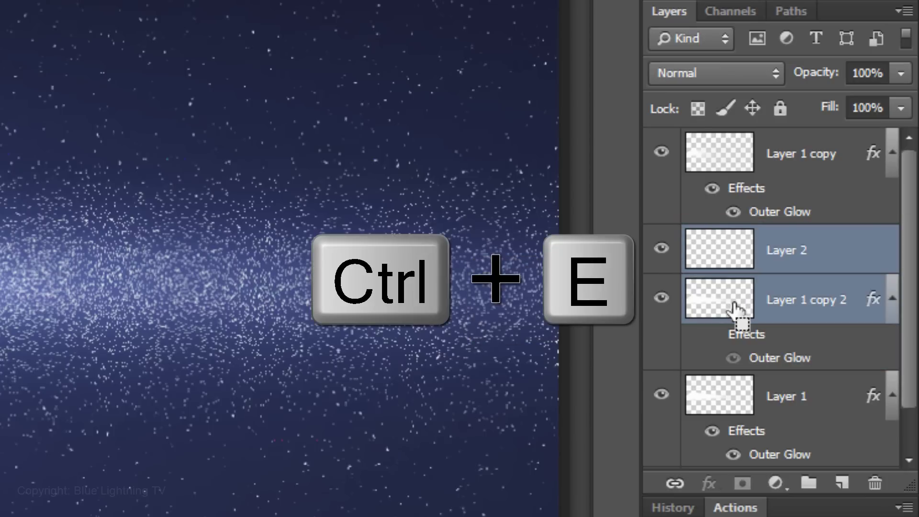
{"action": "key", "text": "ctrl+e"}
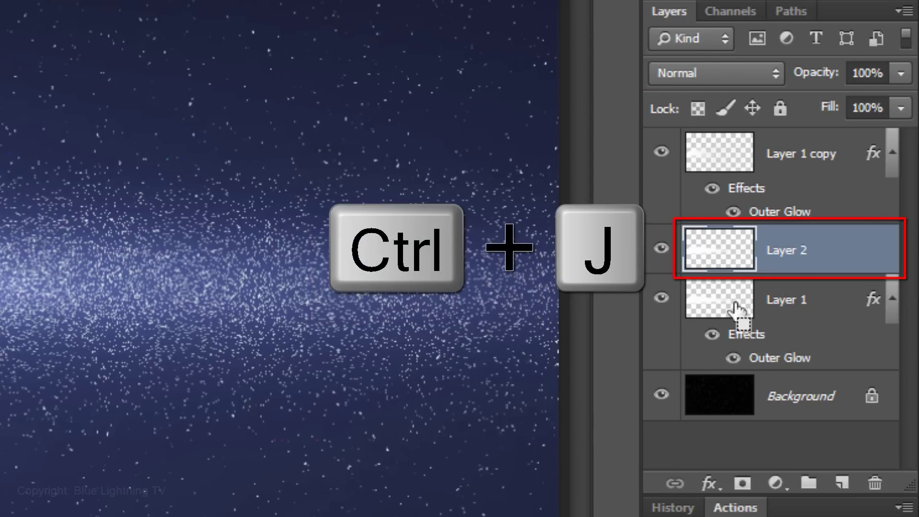
{"action": "key", "text": "ctrl+j"}
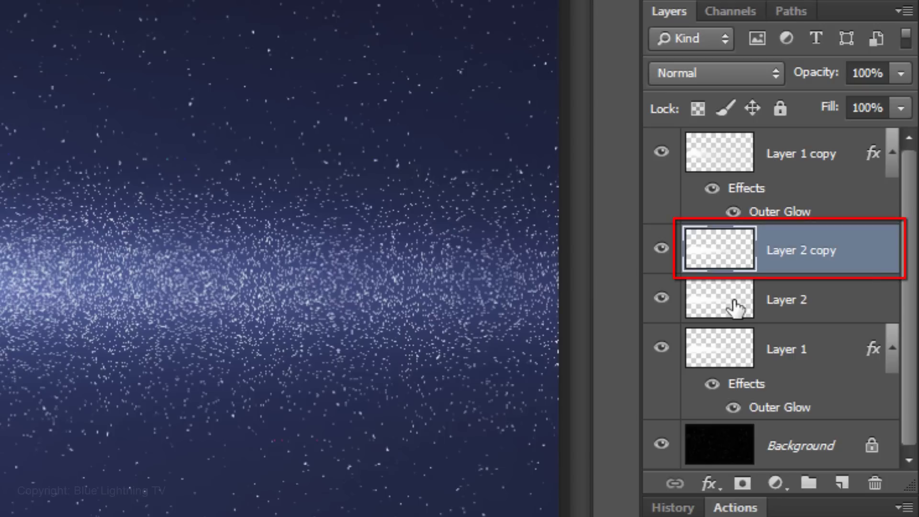
{"action": "left_click", "coordinate": [669, 248]}
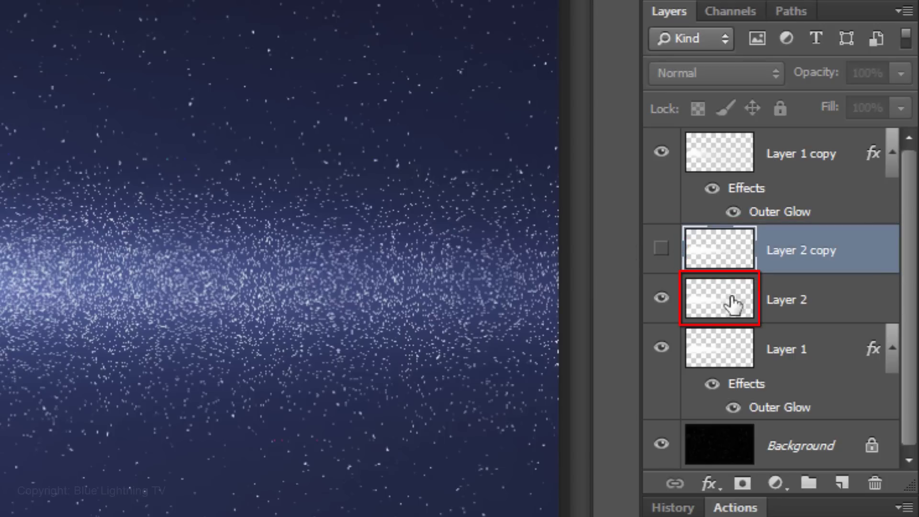
- Apply a Zoom Radial Blur, amount 100, Best quality, to Layer 2
{"action": "left_click", "coordinate": [732, 311]}
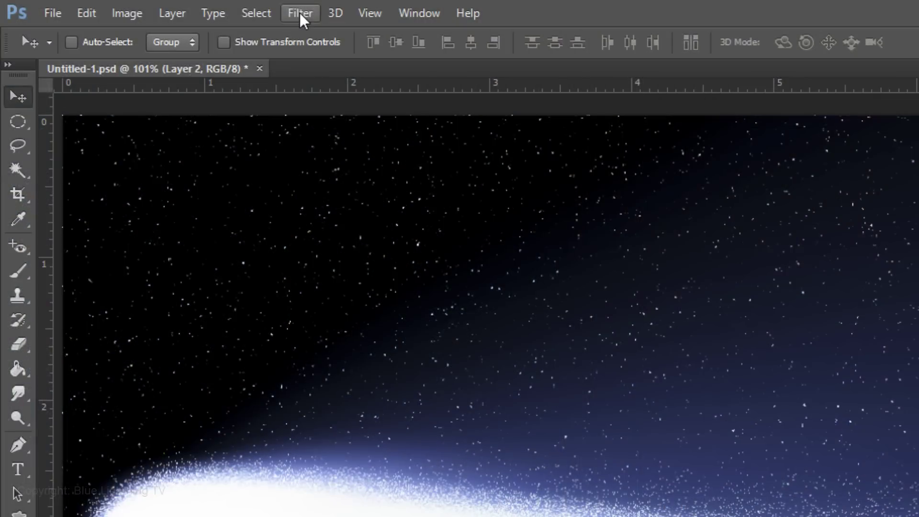
{"action": "left_click", "coordinate": [299, 12]}
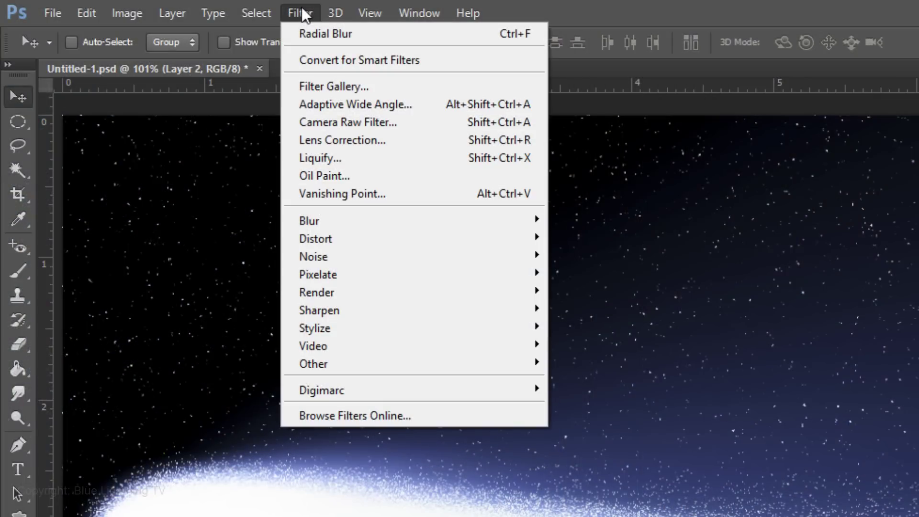
{"action": "mouse_move", "coordinate": [323, 220]}
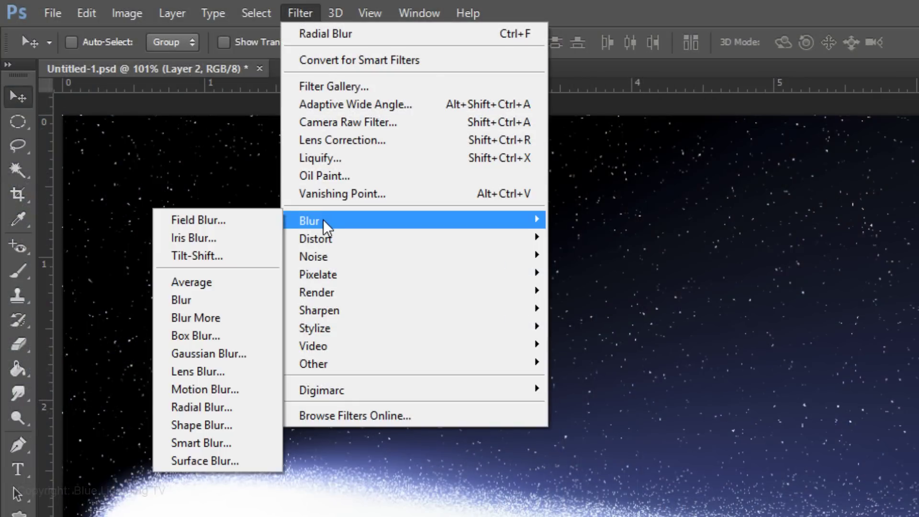
{"action": "left_click", "coordinate": [230, 402]}
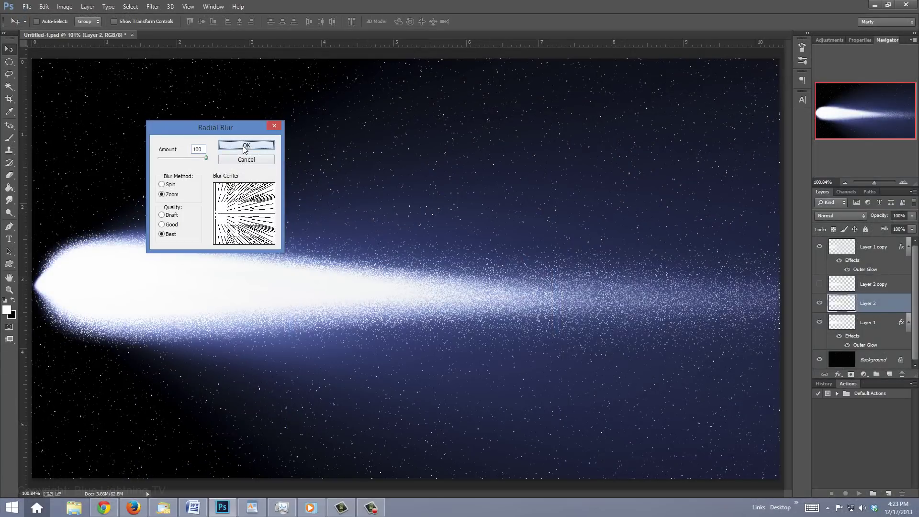
{"action": "left_click", "coordinate": [481, 287]}
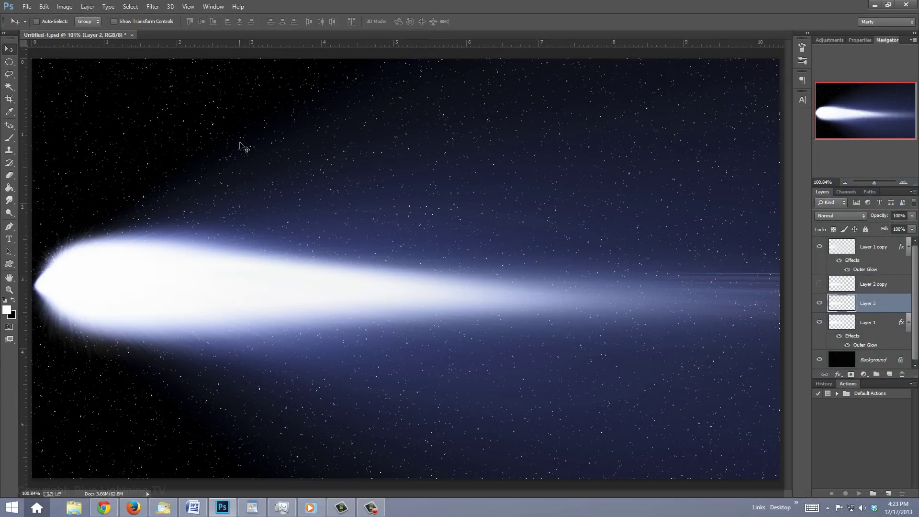
- Zoom out and free-transform Layer 2's comet, stretching it to about 14.680 in wide
{"action": "key", "text": "z"}
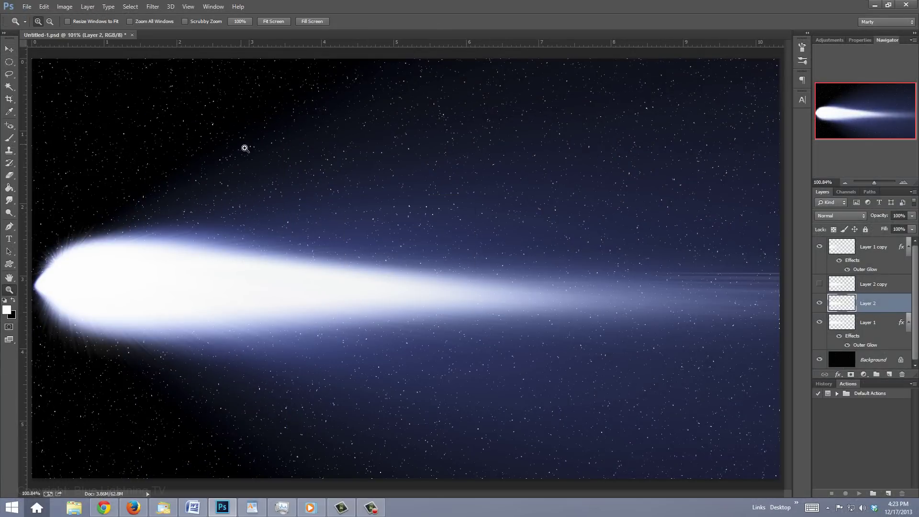
{"action": "key", "text": "alt"}
{"action": "left_click", "coordinate": [243, 149], "text": "alt"}
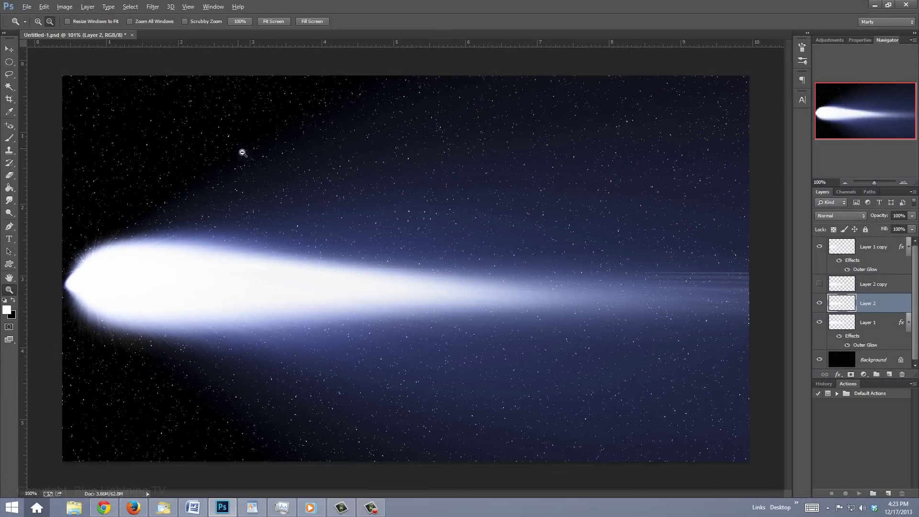
{"action": "left_click", "coordinate": [242, 151], "text": "alt"}
{"action": "left_click", "coordinate": [241, 151], "text": "alt"}
{"action": "left_click", "coordinate": [241, 152], "text": "alt"}
{"action": "left_click", "coordinate": [241, 153], "text": "alt"}
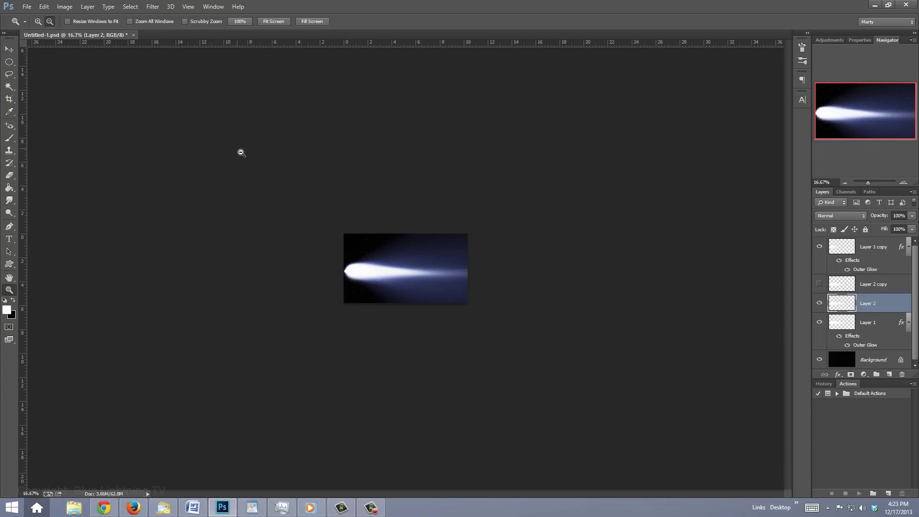
{"action": "key", "text": "ctrl+t"}
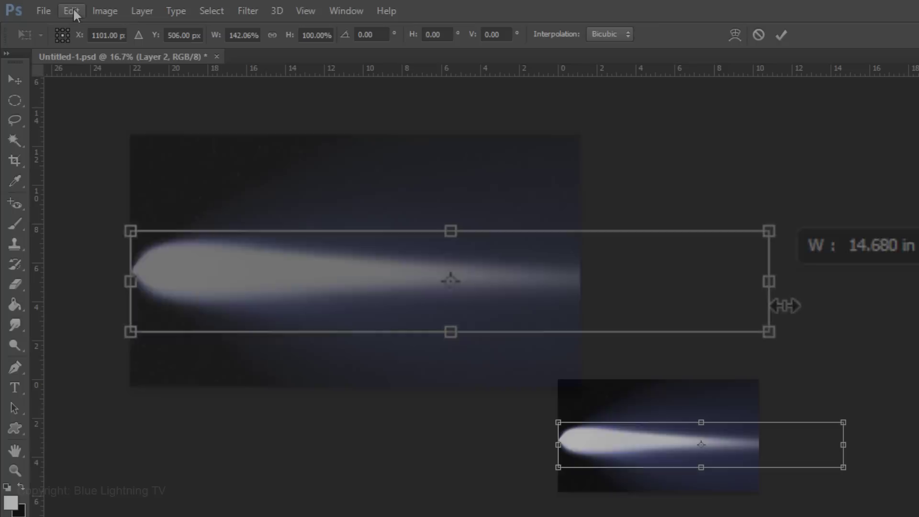
- Apply a Perspective transform so Layer 2's streaks flare wider to the right, then fit the image on screen
{"action": "left_click", "coordinate": [71, 10]}
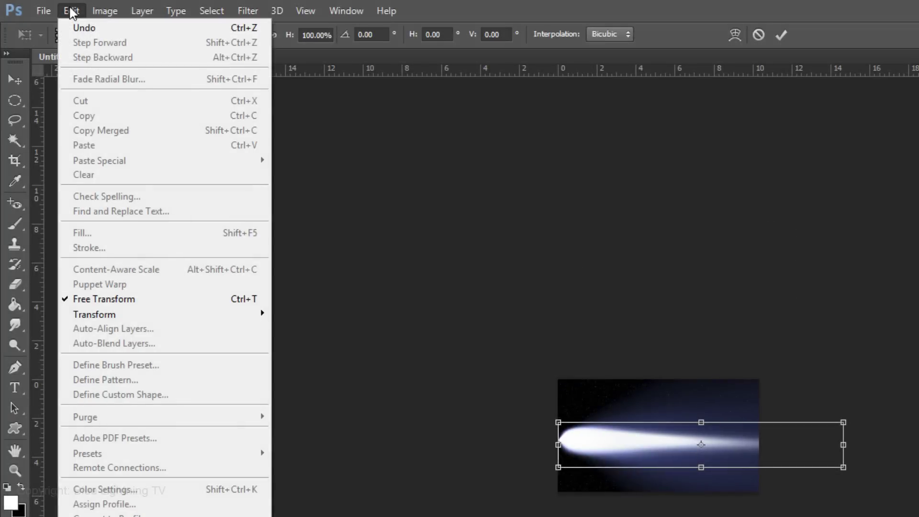
{"action": "mouse_move", "coordinate": [137, 317]}
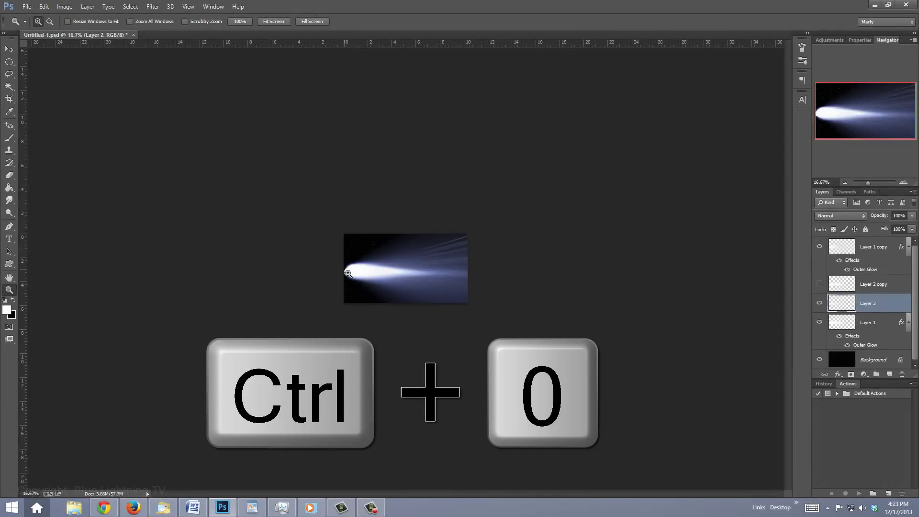
{"action": "key", "text": "ctrl+0"}
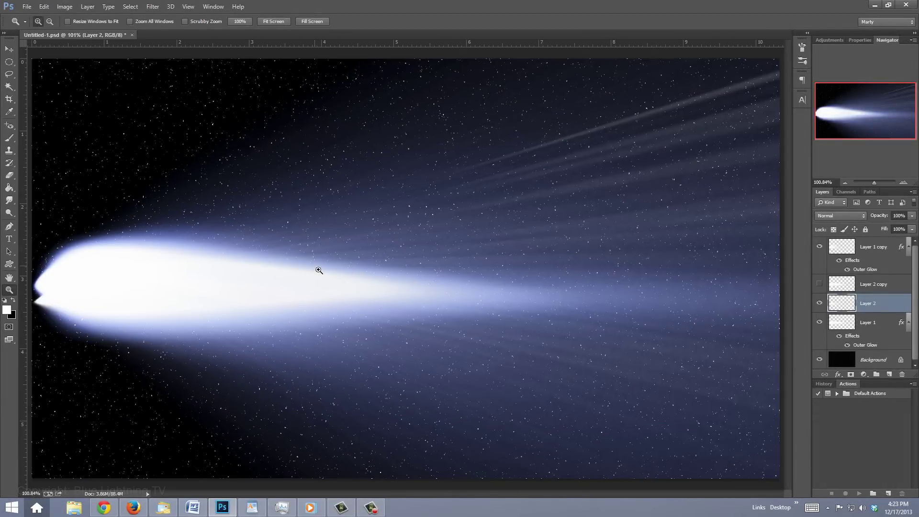
{"action": "key", "text": "v"}
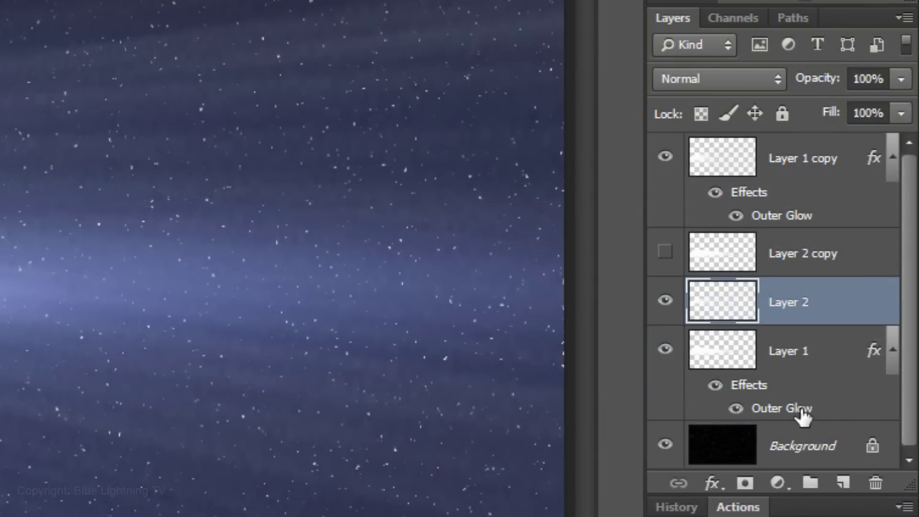
- Copy Layer 1's Outer Glow onto Layer 2 and set Layer 2's opacity to 50%
{"action": "key", "text": "alt"}
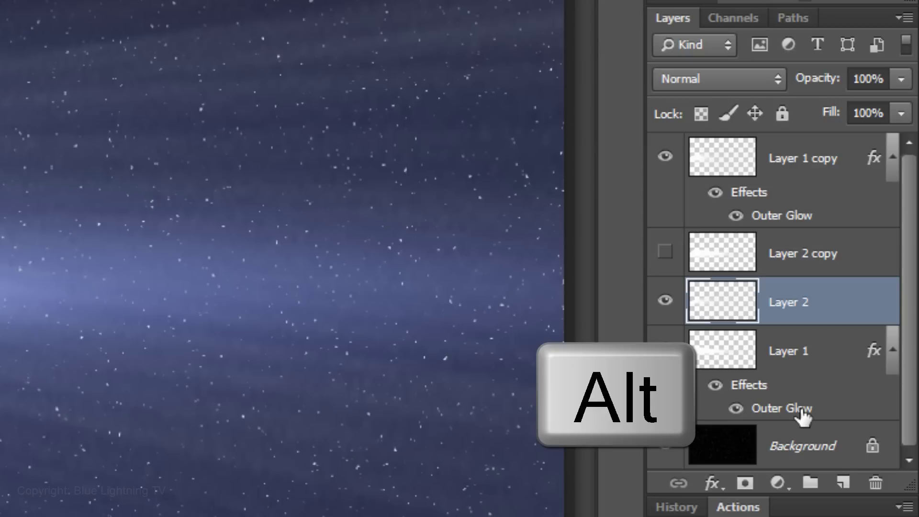
{"action": "left_click_drag", "start_coordinate": [804, 416], "coordinate": [811, 309]}
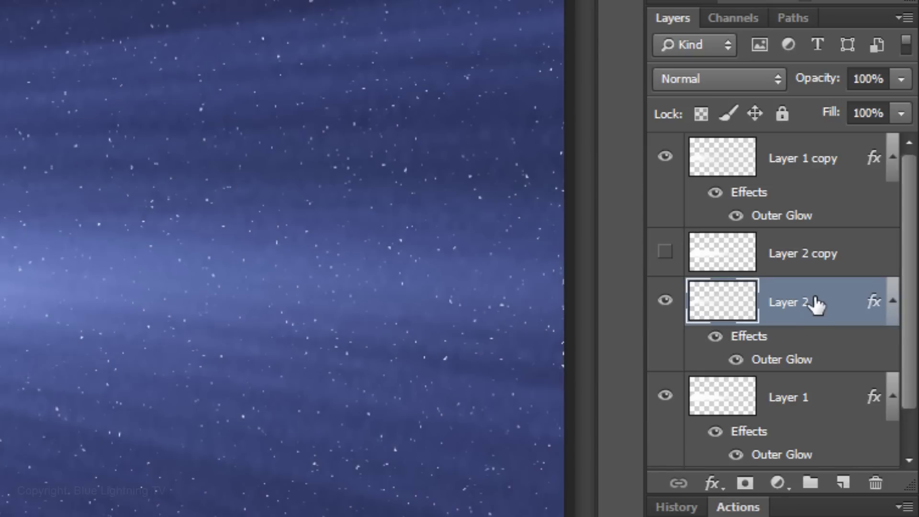
{"action": "left_click", "coordinate": [885, 80]}
{"action": "type", "text": "50"}
{"action": "key", "text": "Return"}
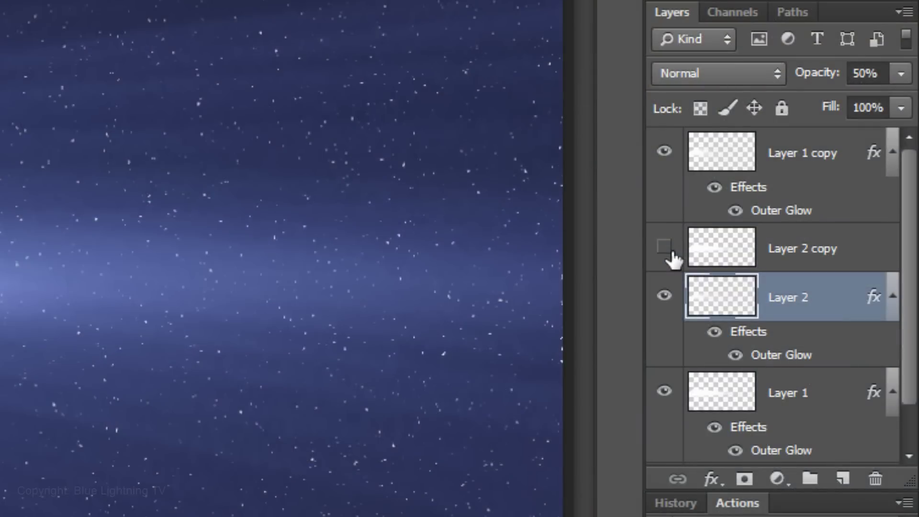
- Show and select Layer 2 copy, then apply a Motion Blur of Angle 0°, Distance 14 px
{"action": "left_click", "coordinate": [670, 249]}
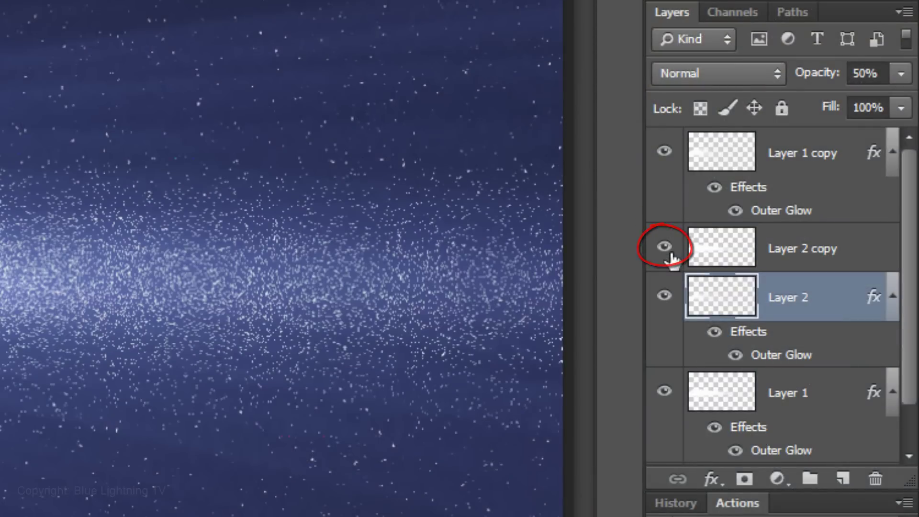
{"action": "left_click", "coordinate": [723, 254]}
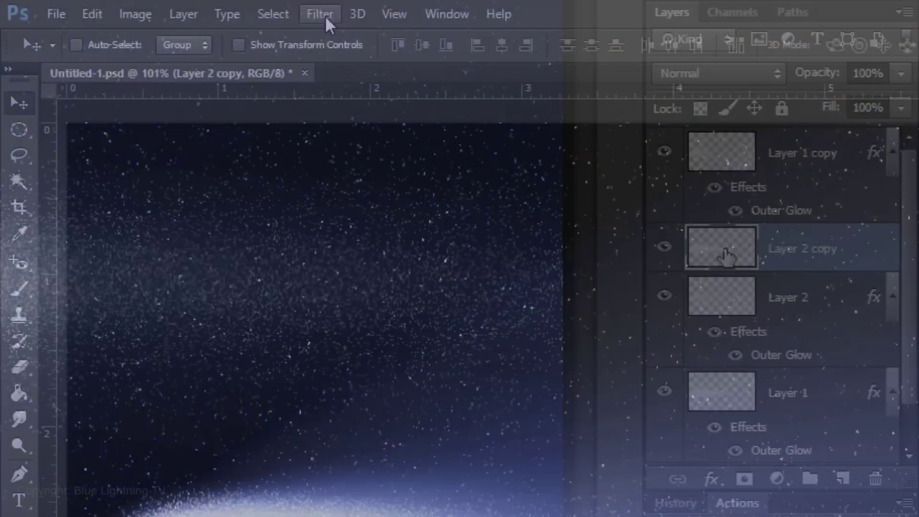
{"action": "left_click", "coordinate": [320, 14]}
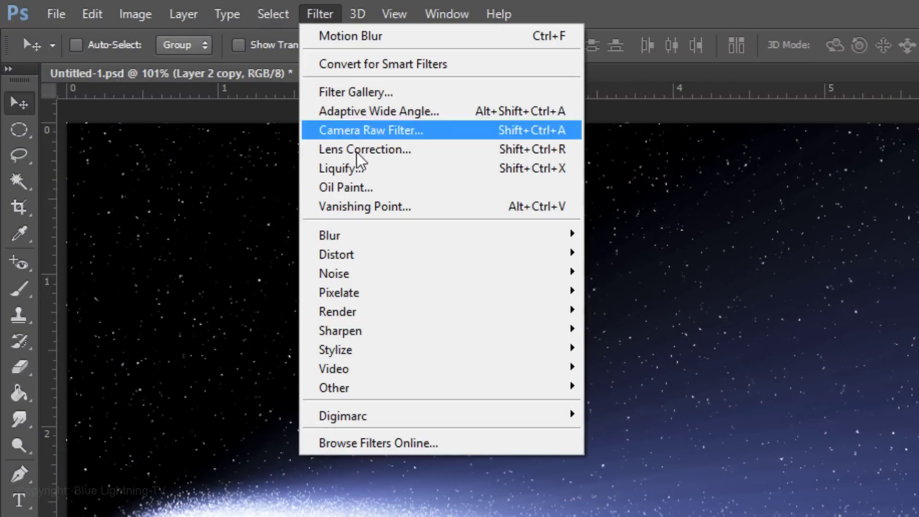
{"action": "mouse_move", "coordinate": [365, 242]}
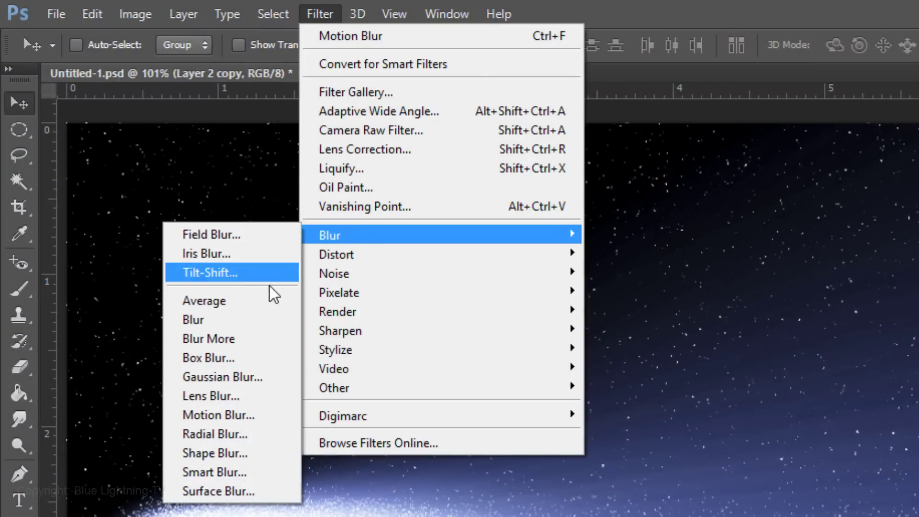
{"action": "left_click", "coordinate": [266, 416]}
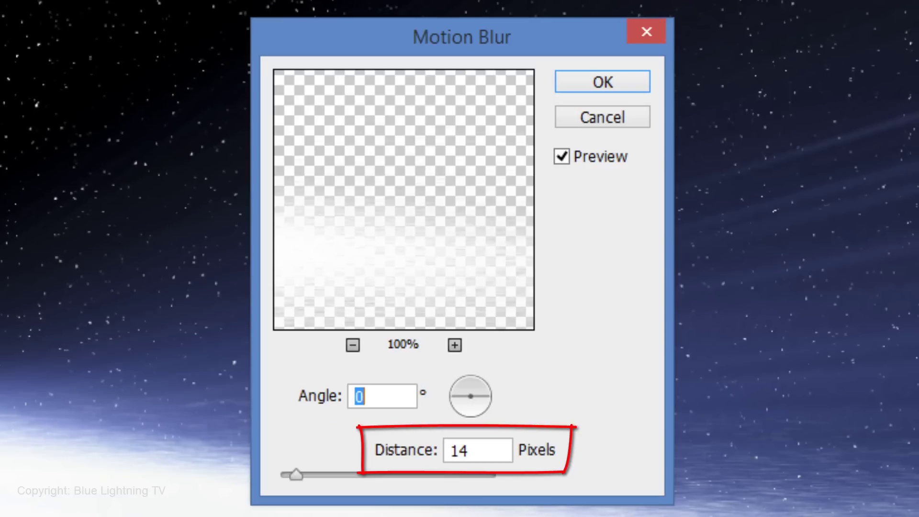
{"action": "left_click", "coordinate": [604, 96]}
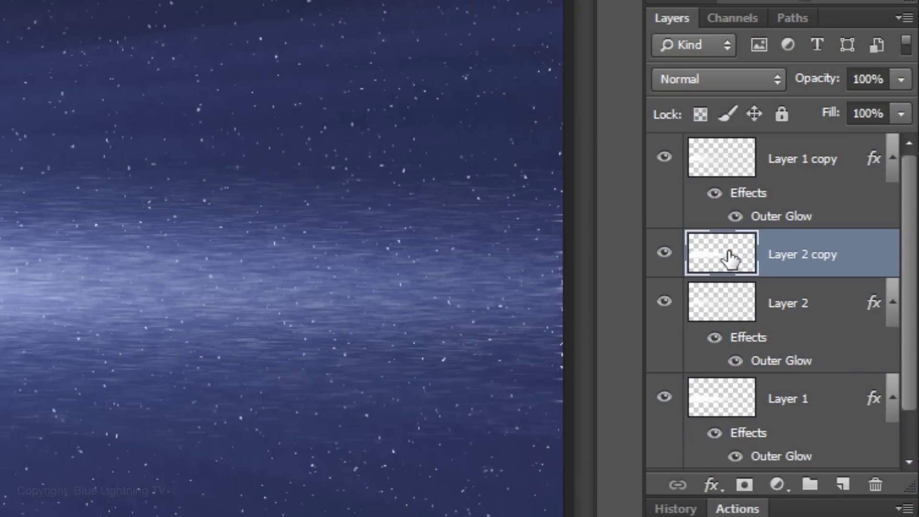
- Give Layer 2 copy an Outer Glow coloured ff0000 red
{"action": "double_click", "coordinate": [730, 259]}
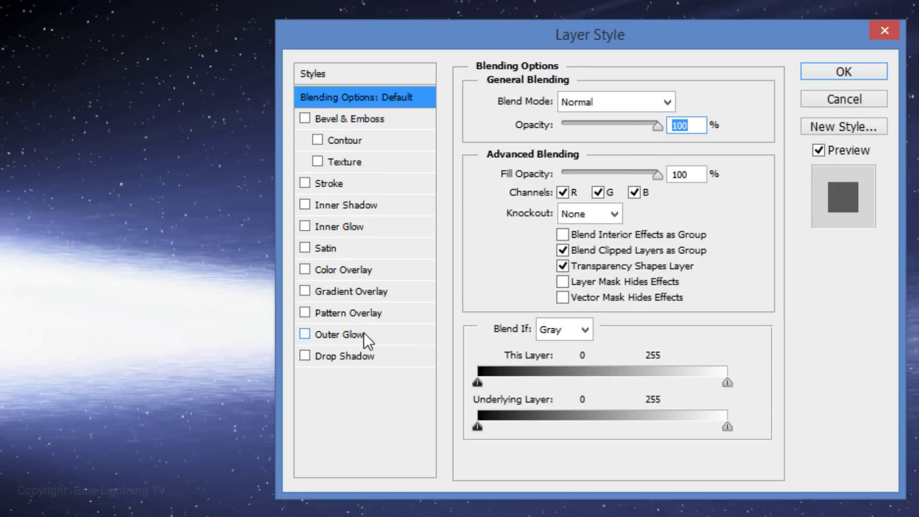
{"action": "left_click", "coordinate": [338, 335]}
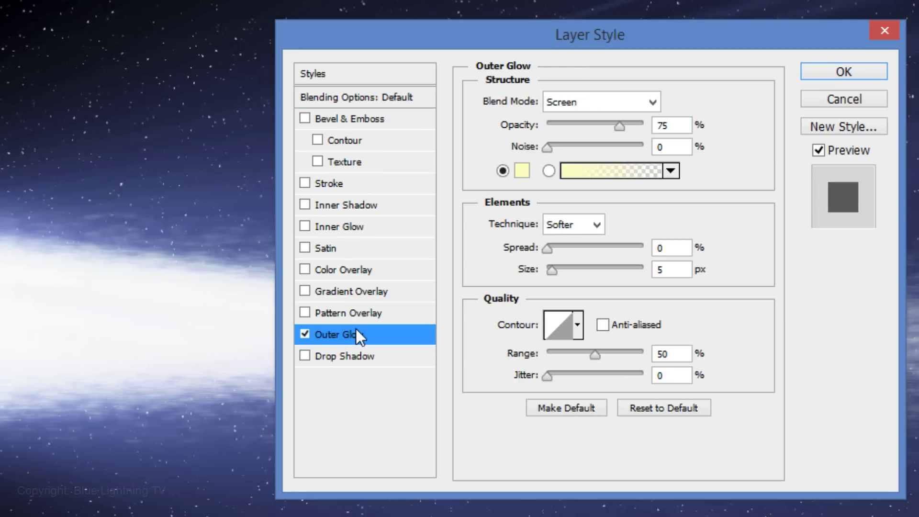
{"action": "left_click", "coordinate": [521, 170]}
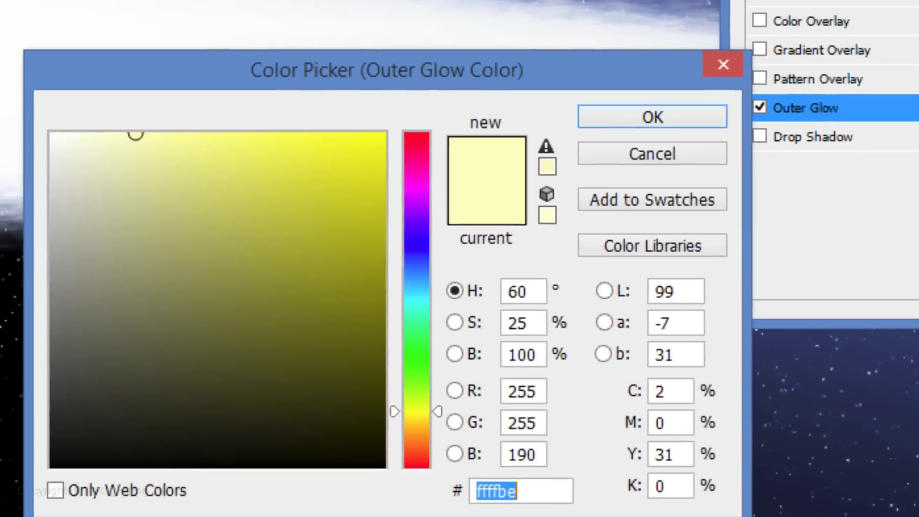
{"action": "type", "text": "ff"}
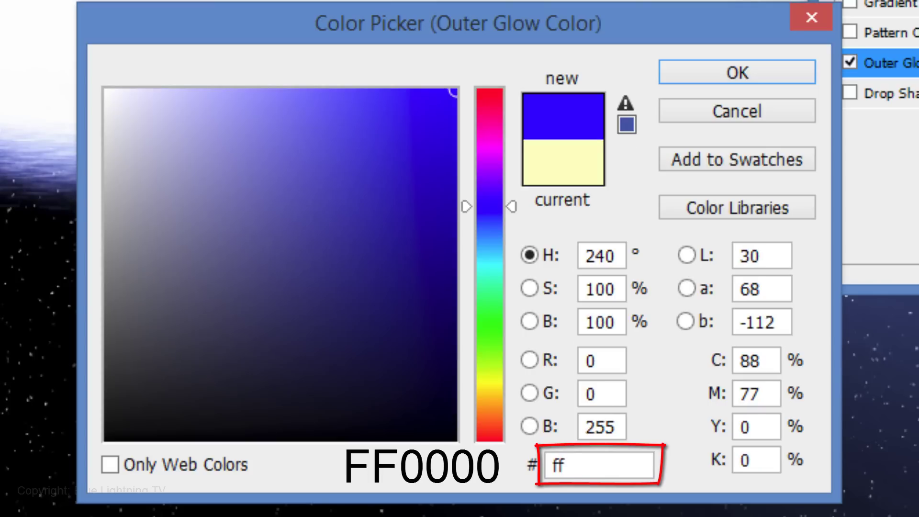
{"action": "type", "text": "0000"}
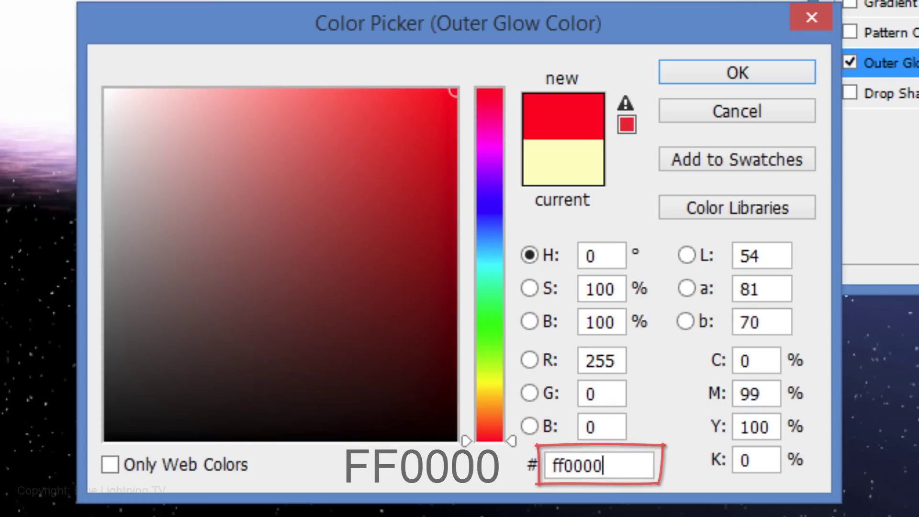
{"action": "left_click", "coordinate": [735, 74]}
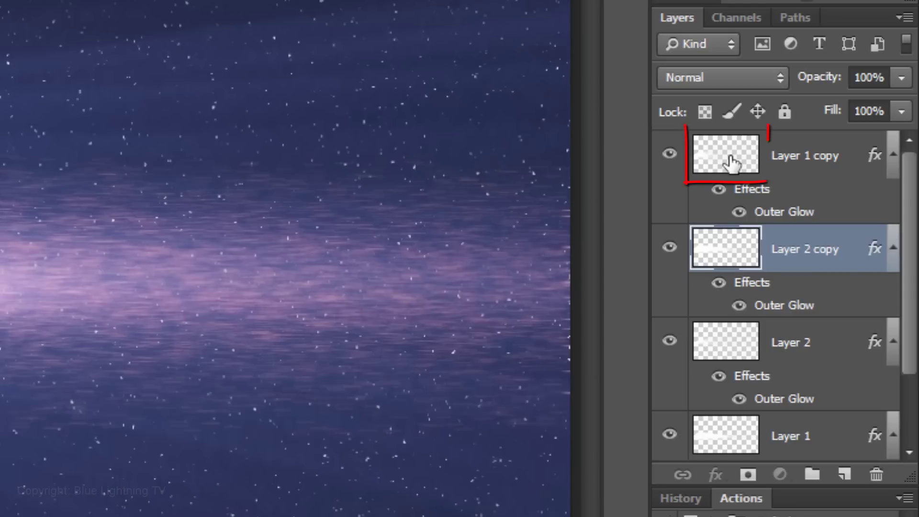
- With a soft Eraser, erase Layer 2 copy's dust along the comet head's lower-left edge
{"action": "left_click", "coordinate": [731, 163]}
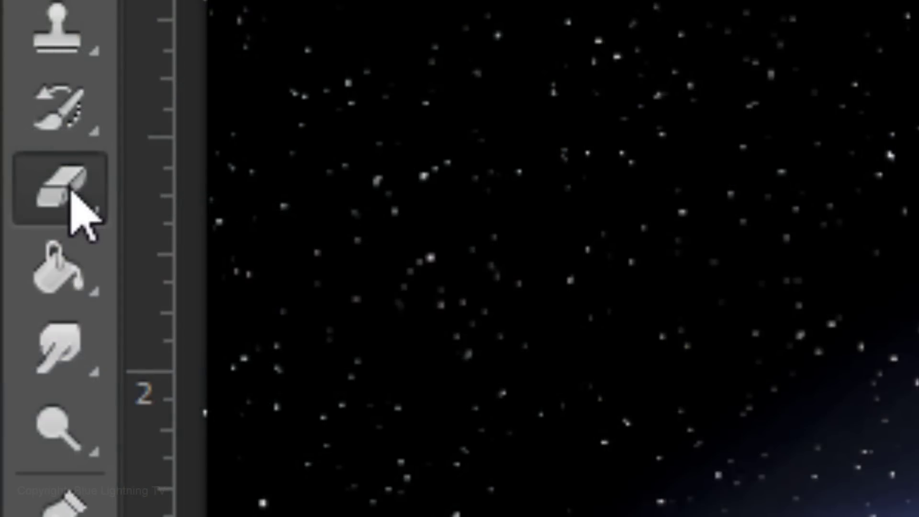
{"action": "left_click", "coordinate": [71, 194]}
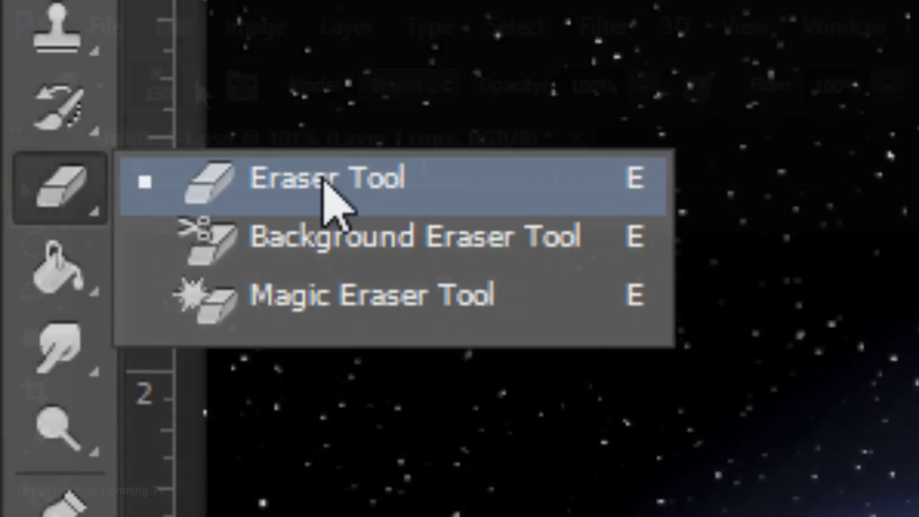
{"action": "left_click", "coordinate": [322, 181]}
{"action": "left_click", "coordinate": [193, 86]}
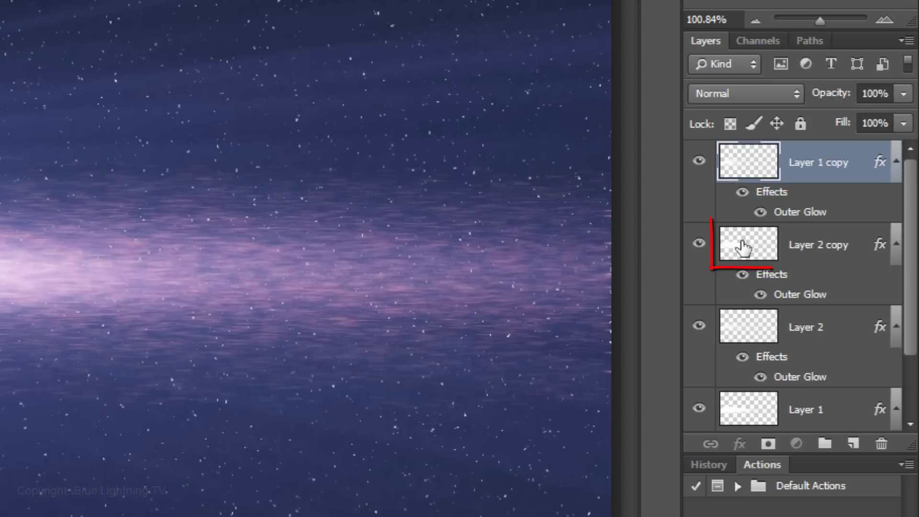
{"action": "left_click", "coordinate": [742, 244]}
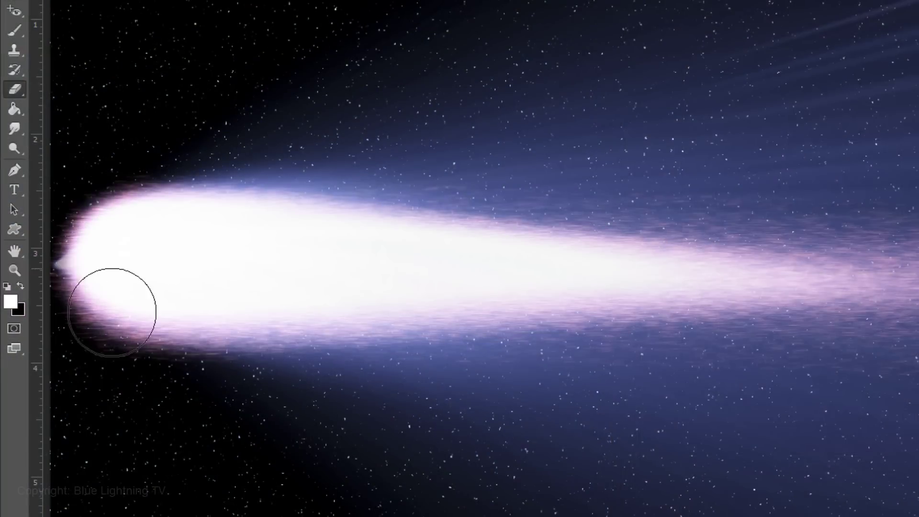
{"action": "mouse_move", "coordinate": [113, 304]}
{"action": "left_mouse_down"}
{"action": "mouse_move", "coordinate": [116, 284]}
{"action": "mouse_move", "coordinate": [143, 319]}
{"action": "left_mouse_up"}
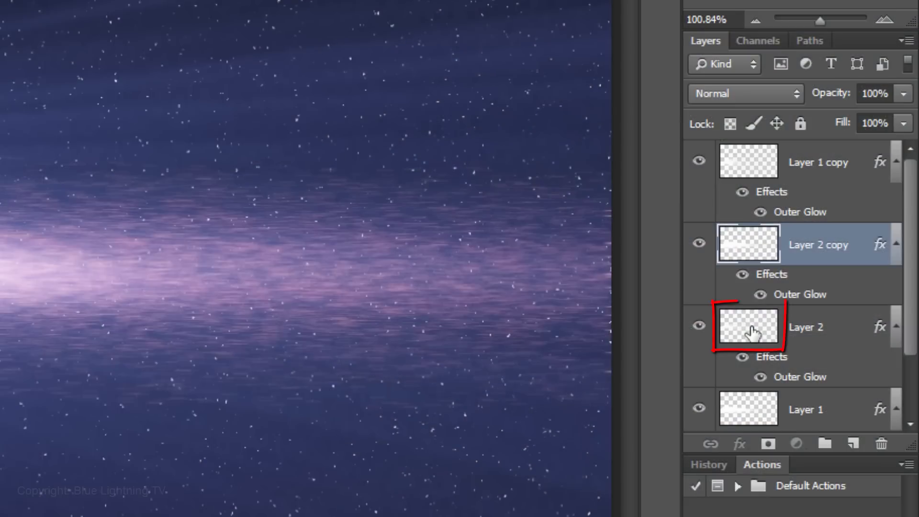
{"action": "left_click", "coordinate": [752, 332]}
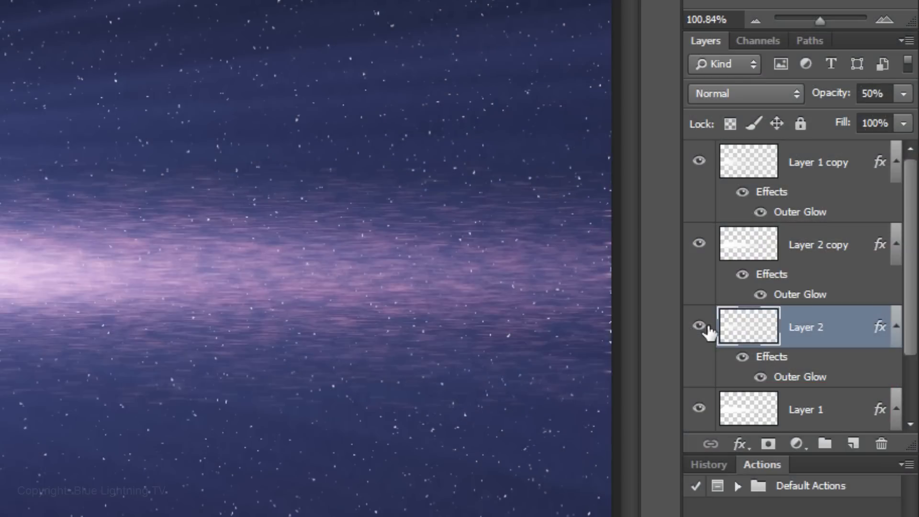
{"action": "left_click", "coordinate": [699, 326]}
{"action": "left_click", "coordinate": [700, 243]}
{"action": "left_click", "coordinate": [700, 162]}
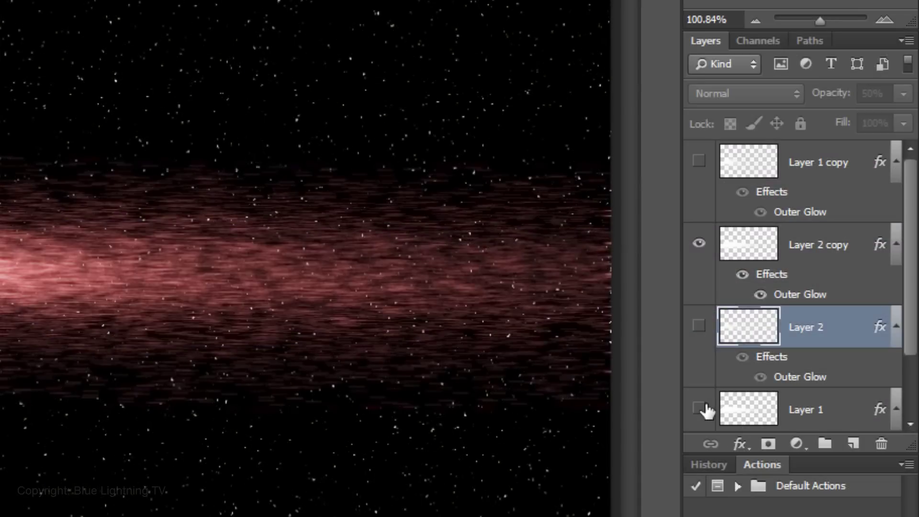
{"action": "left_click", "coordinate": [699, 326]}
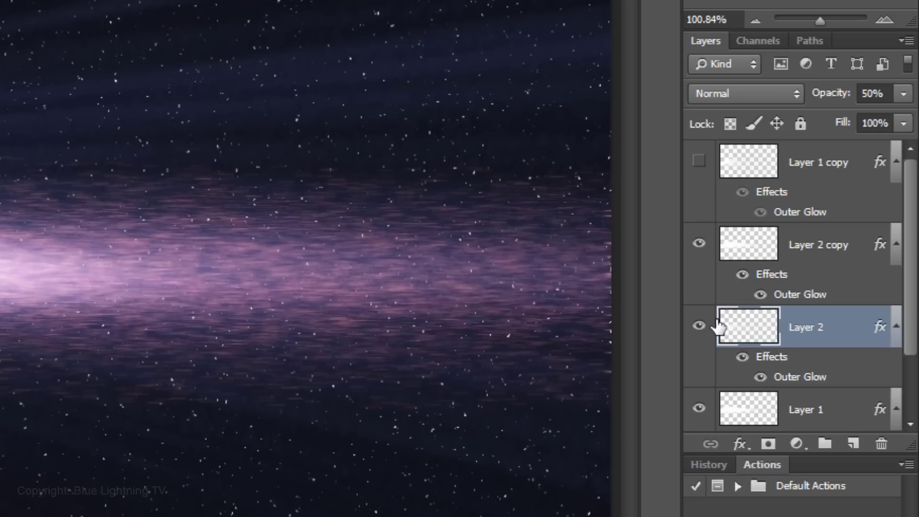
{"action": "left_click", "coordinate": [699, 161]}
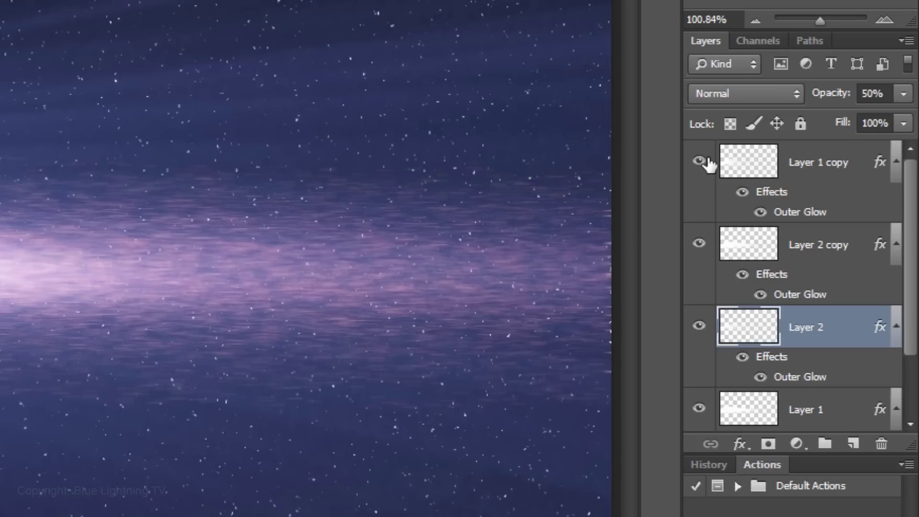
{"action": "left_click", "coordinate": [758, 247]}
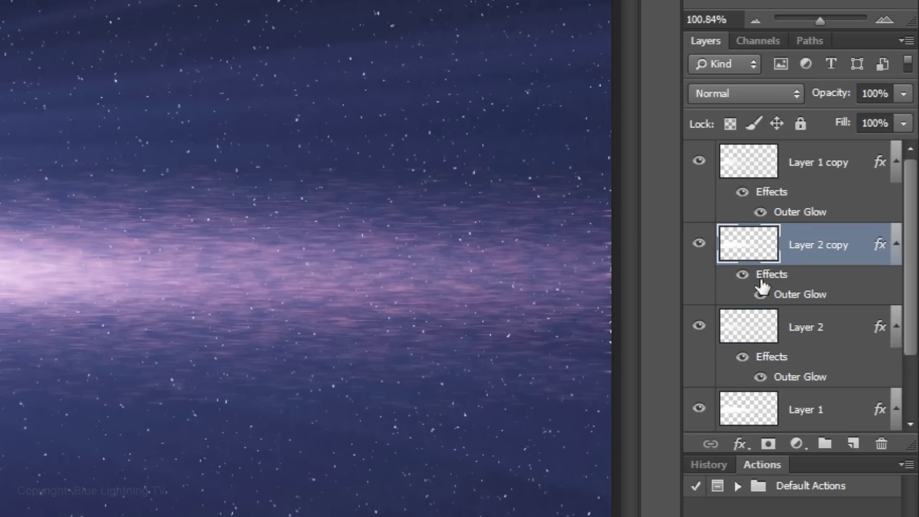
- Add a layer mask to Layer 2 copy and set the brush to 175 px, 0% hardness, 100% opacity
{"action": "left_click", "coordinate": [768, 444]}
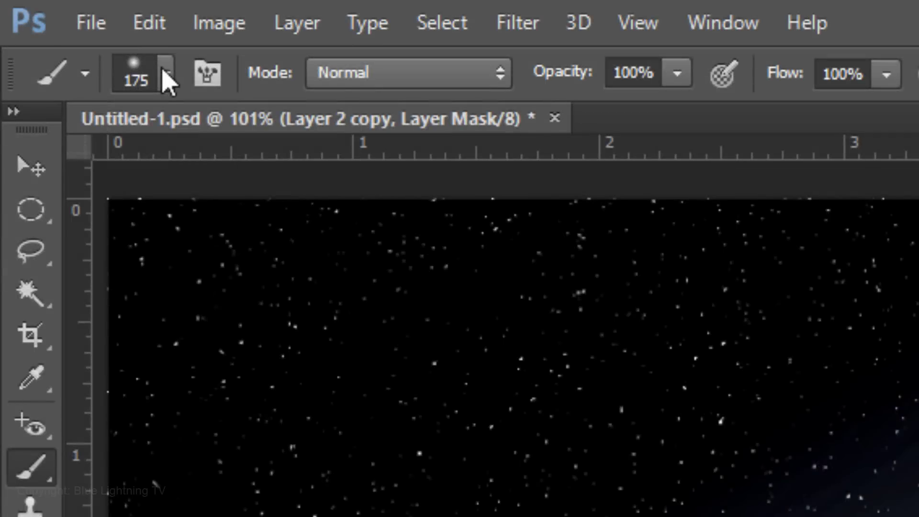
{"action": "left_click", "coordinate": [165, 76]}
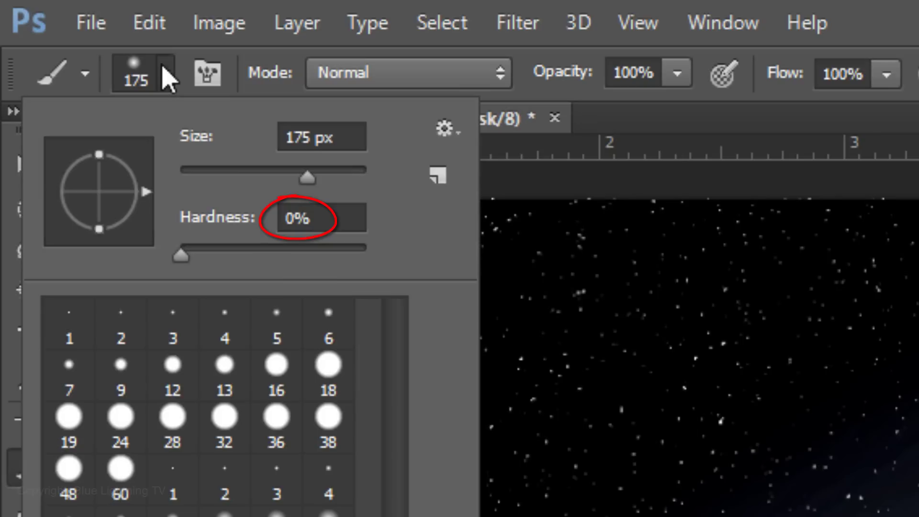
{"action": "left_click", "coordinate": [167, 79]}
{"action": "left_click", "coordinate": [667, 86]}
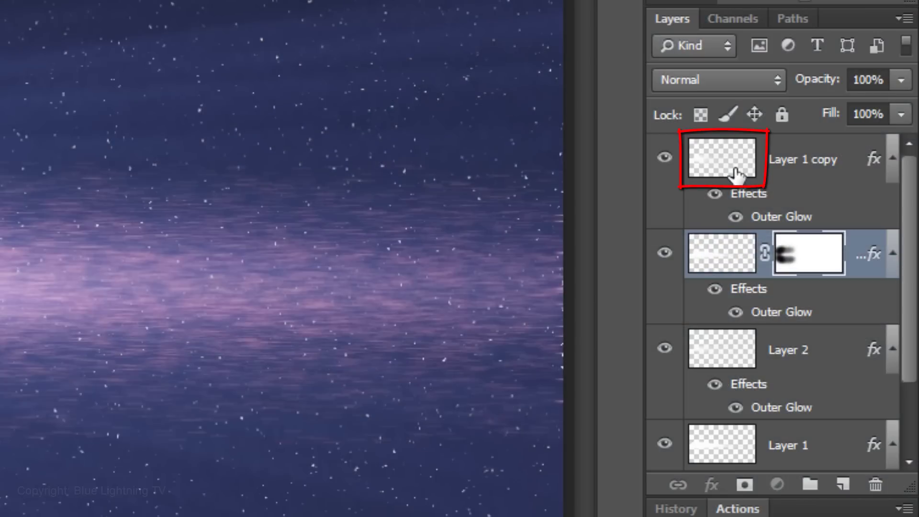
- Select Layer 1 copy through Layer 1, rotate them about -21° and shift them up-right
{"action": "left_click", "coordinate": [735, 175]}
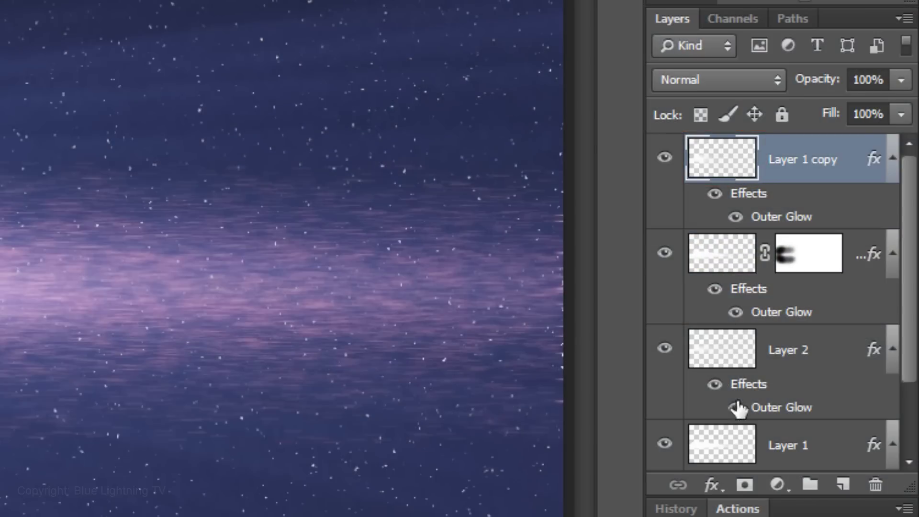
{"action": "left_click", "coordinate": [742, 448], "text": "shift"}
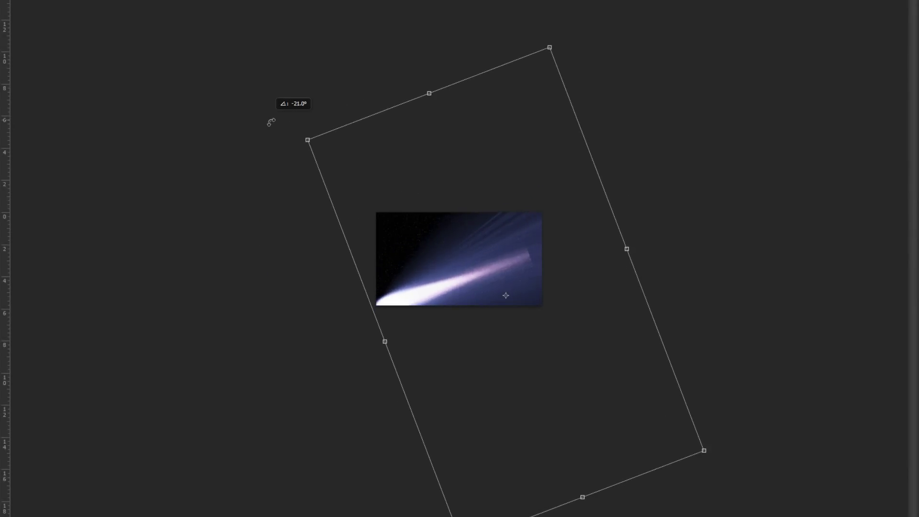
{"action": "left_click_drag", "start_coordinate": [271, 122], "coordinate": [271, 122]}
{"action": "left_click_drag", "start_coordinate": [422, 261], "coordinate": [437, 236]}
{"action": "key", "text": "Return"}
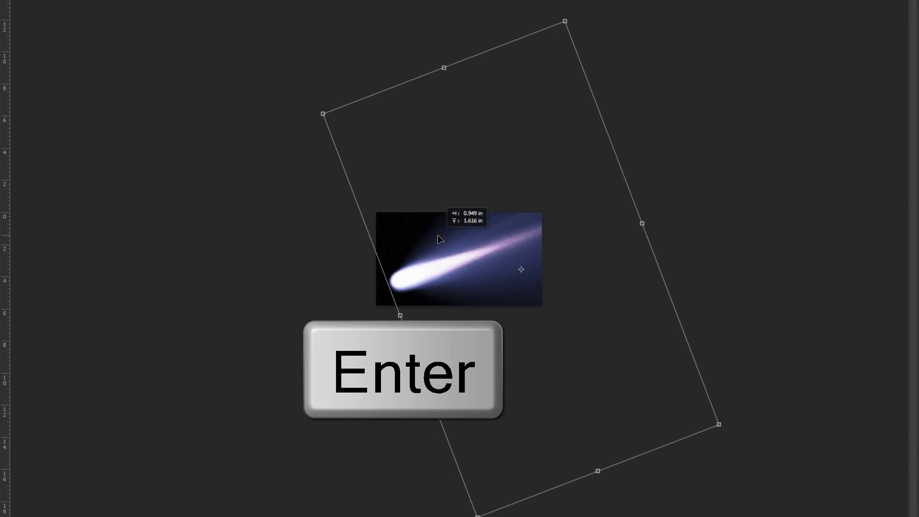